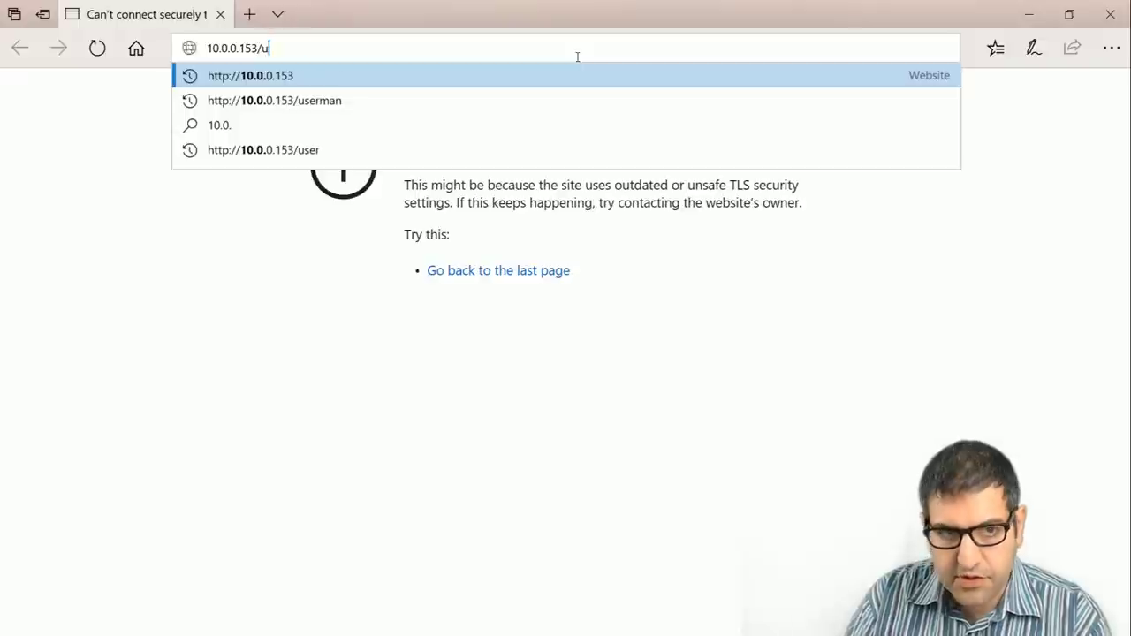
- Sign in to User Manager as admin with the account password
key(Return)
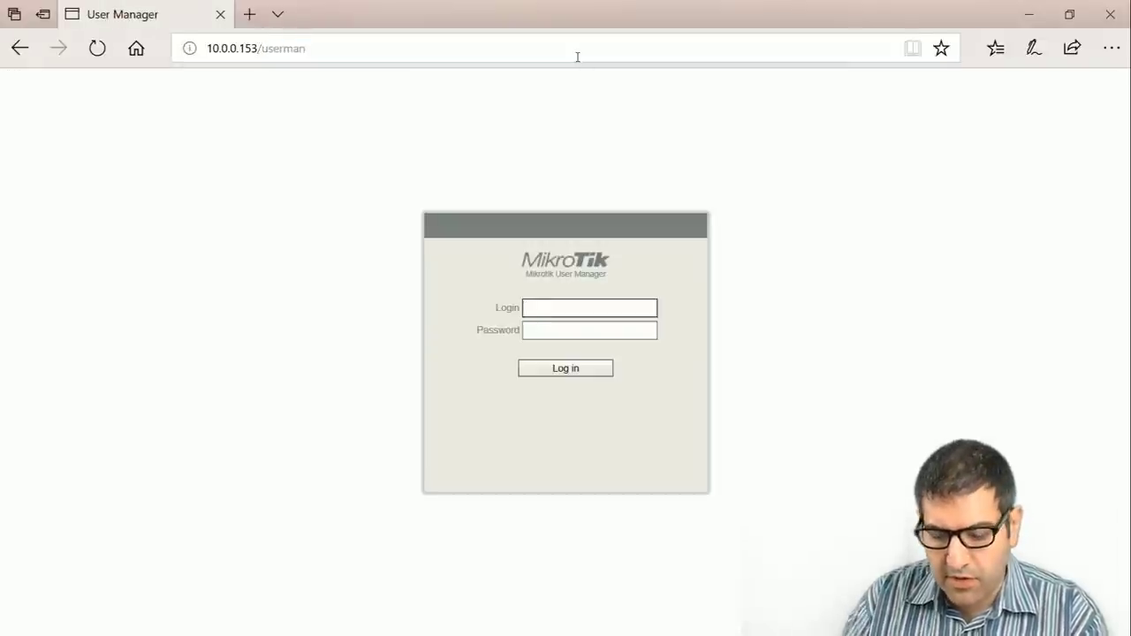
text(admin)
key(Tab)
text(a*****)
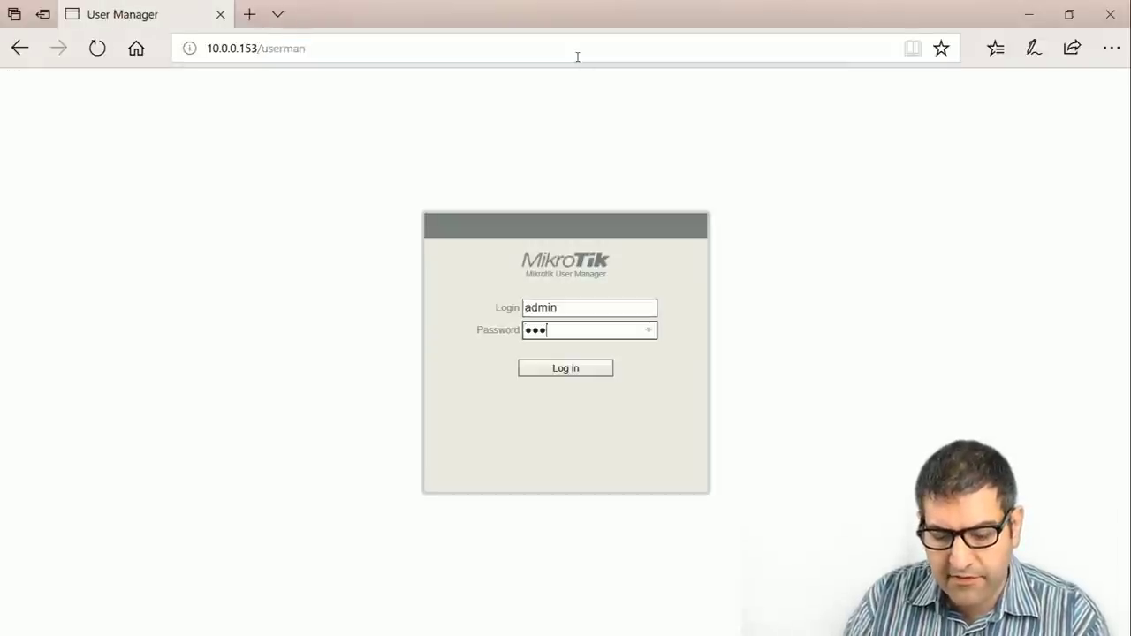
key(Return)
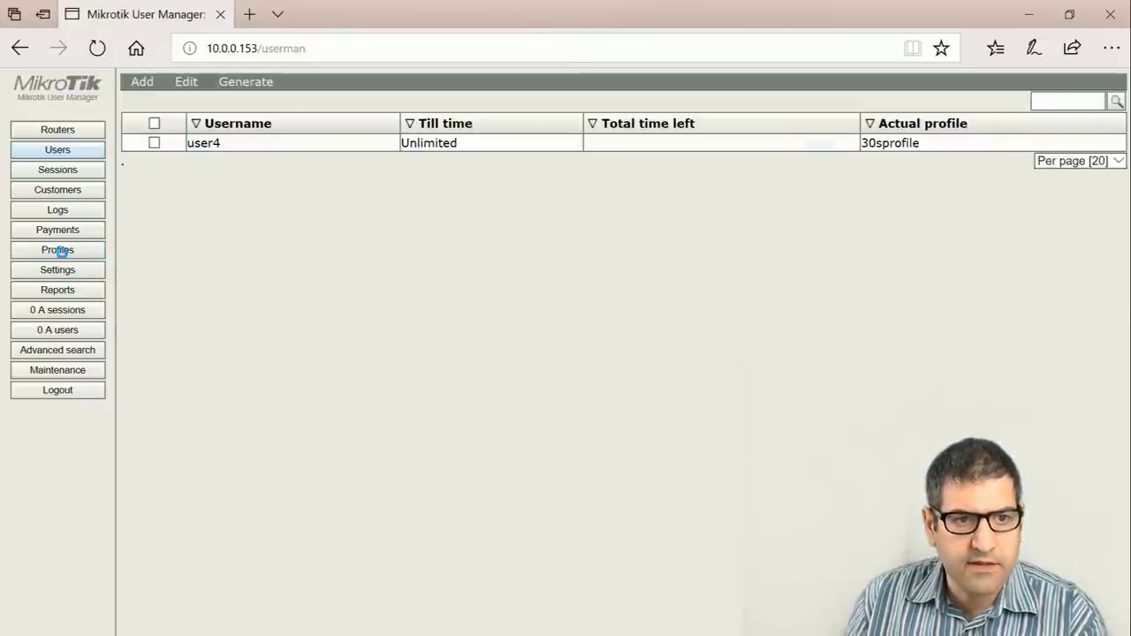
- Go to Profiles and show the Limitations list
click(62, 251)
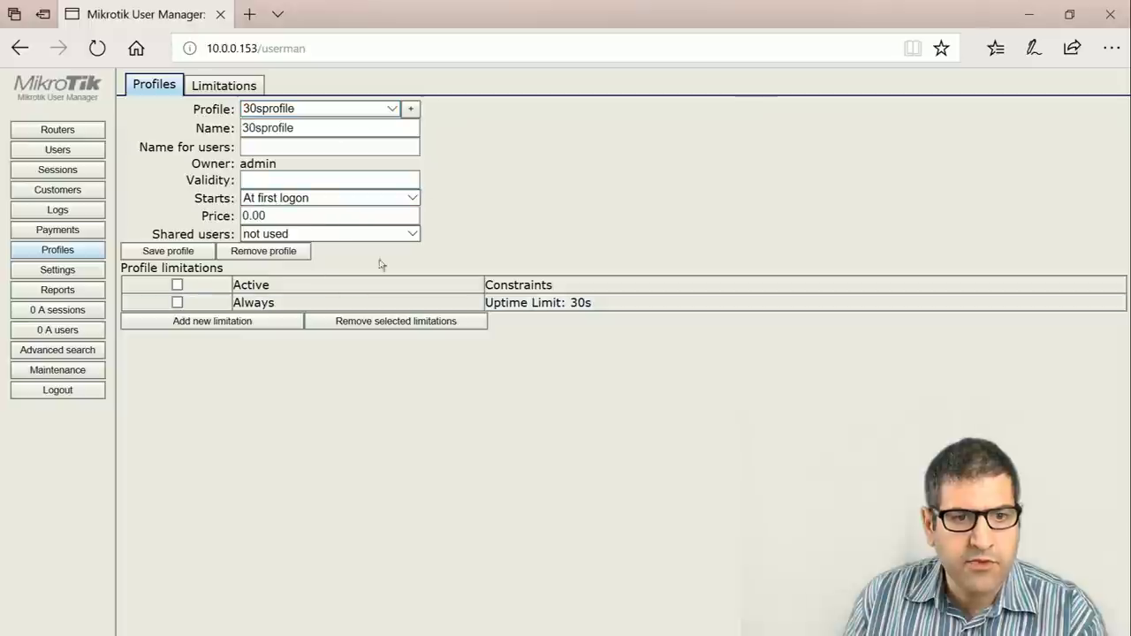
click(318, 112)
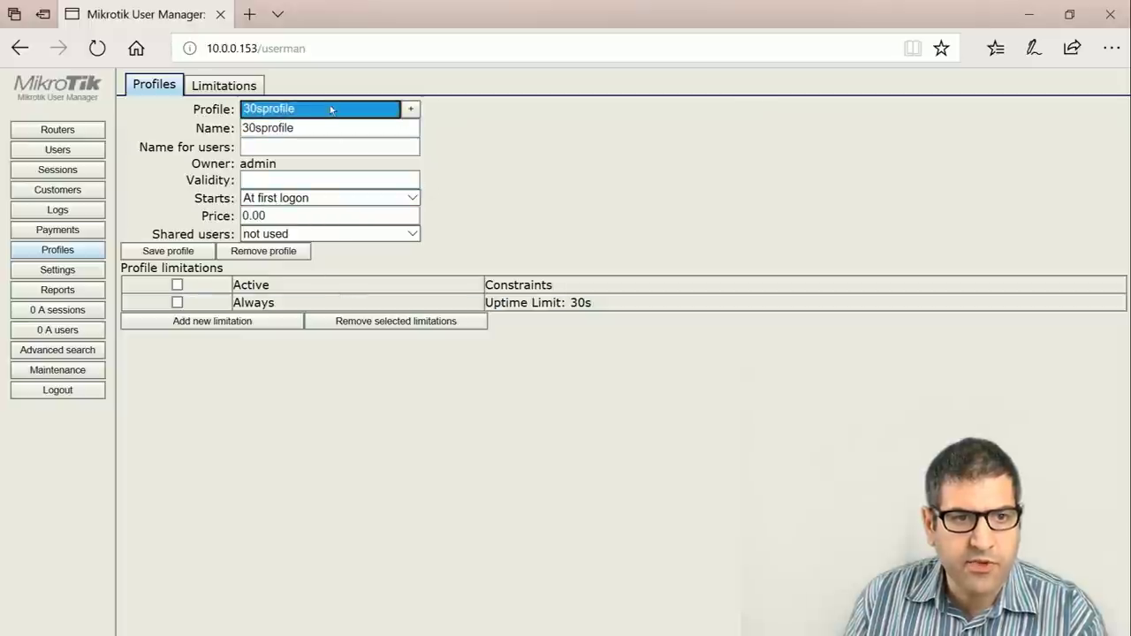
click(243, 86)
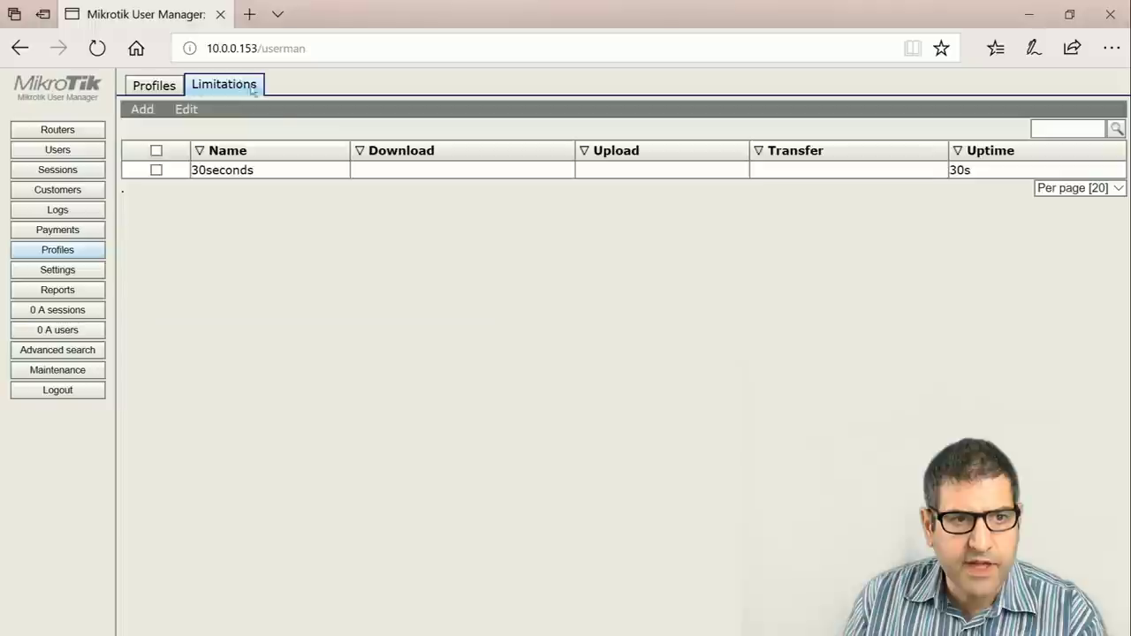
- Start a new limitation named Normal with 512k receive and 1024 transmit rate limits
click(142, 109)
click(542, 151)
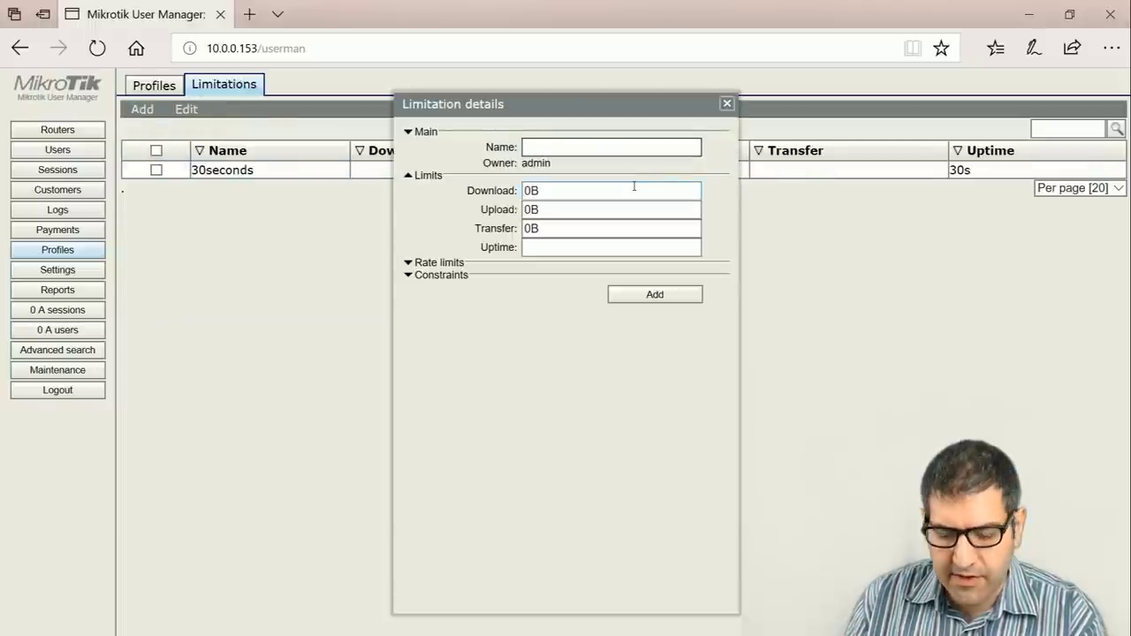
text(Normal)
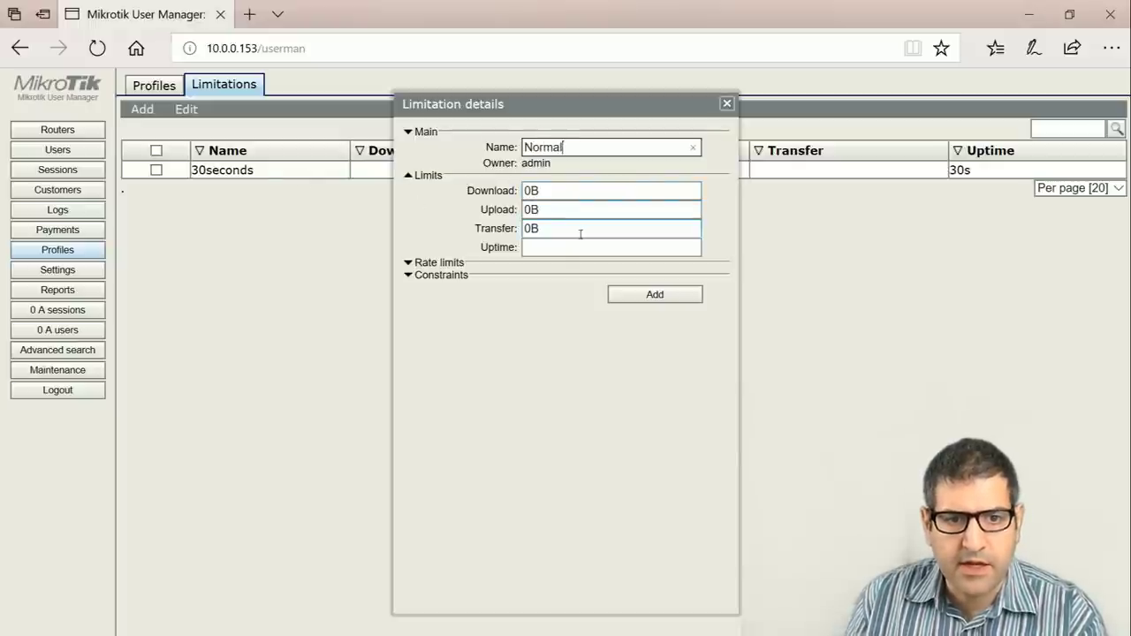
click(433, 262)
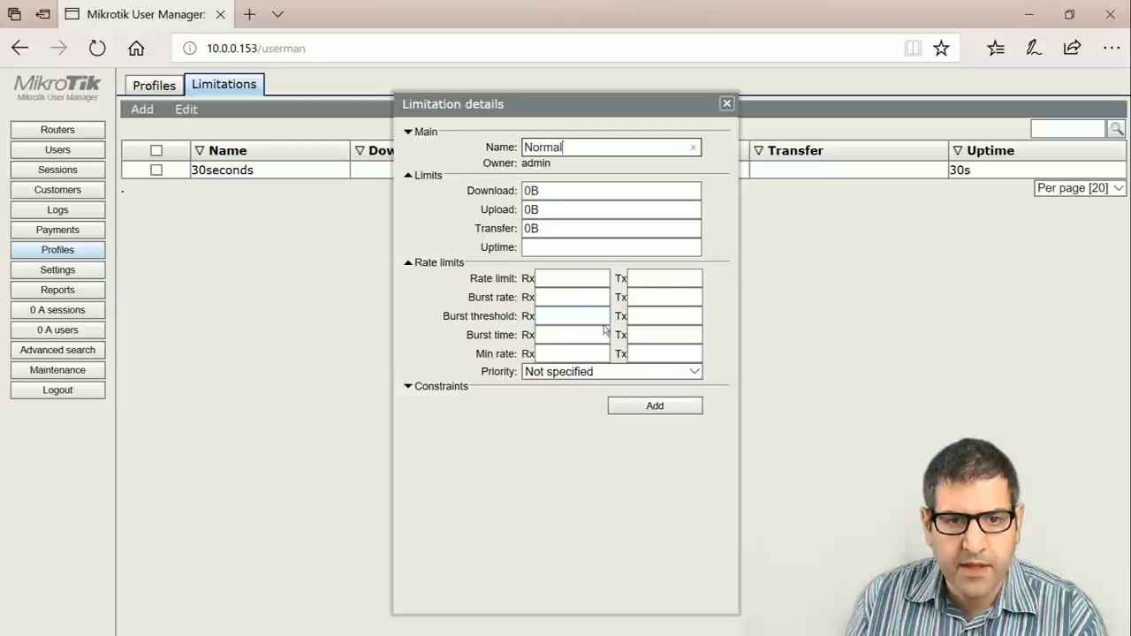
click(589, 283)
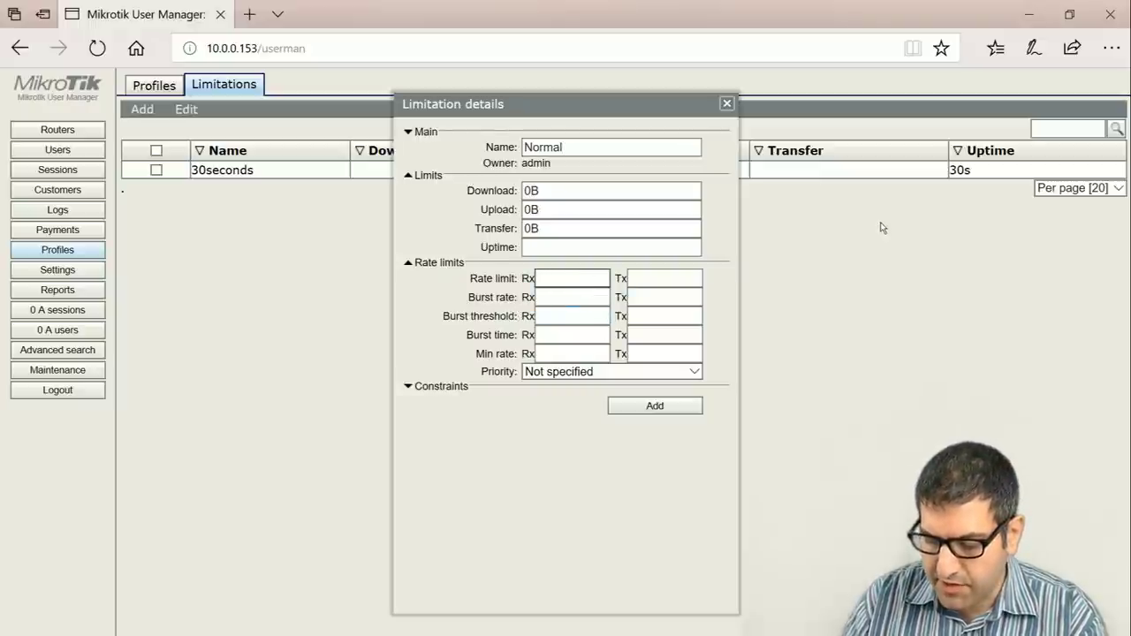
text(512k)
key(Tab)
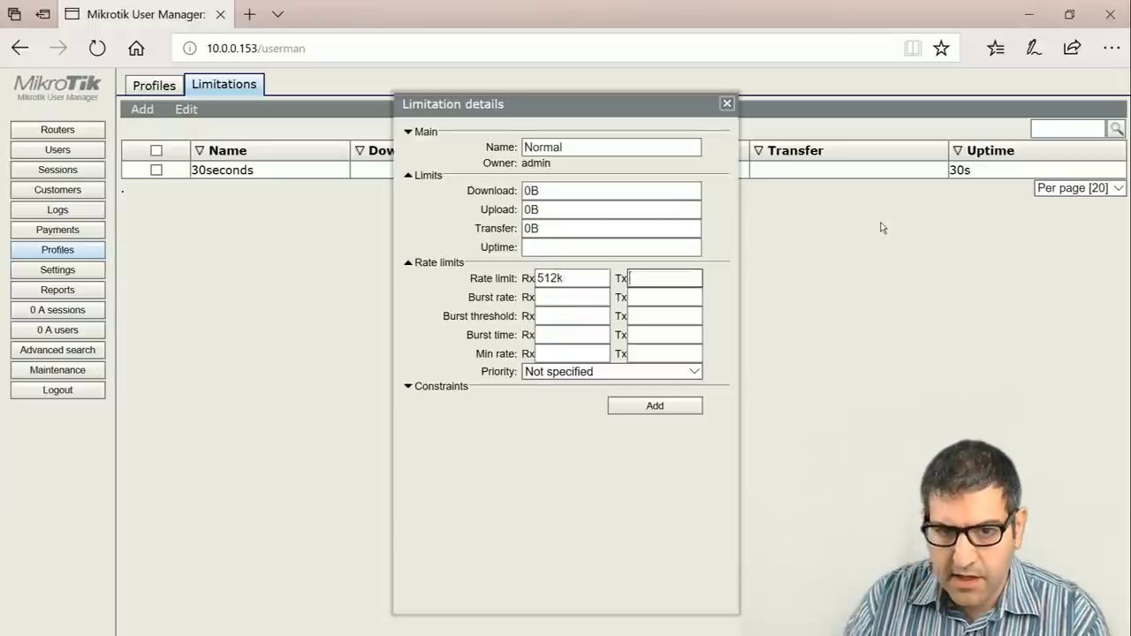
text(1024k)
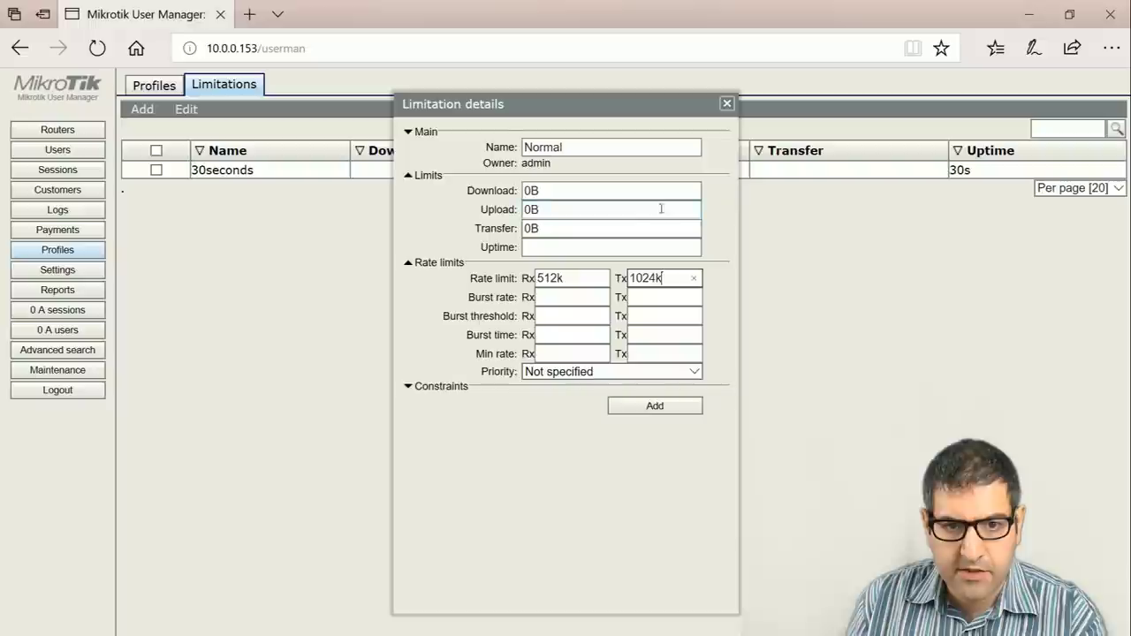
- Give Normal a 1w uptime limit, add it, then reopen and save it
click(614, 249)
text(1w)
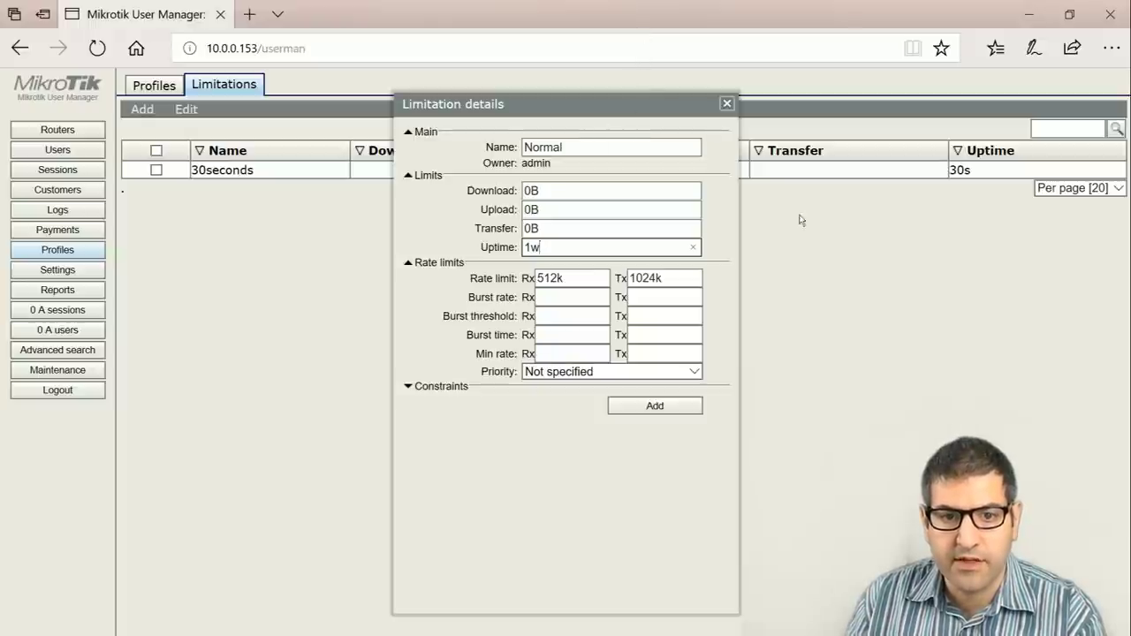
click(639, 408)
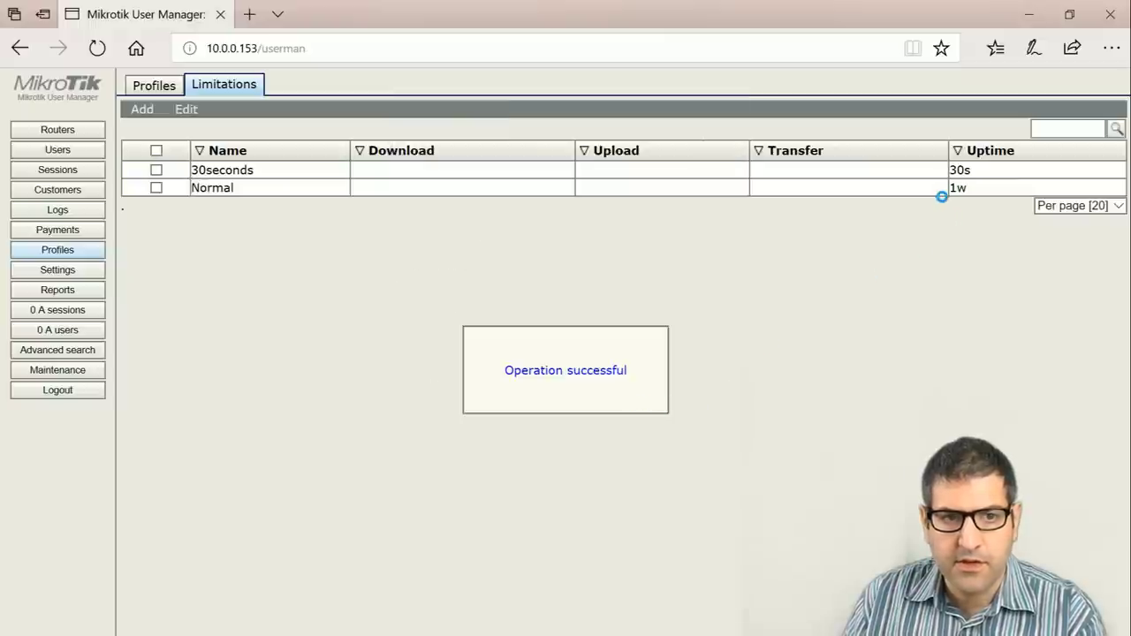
click(240, 190)
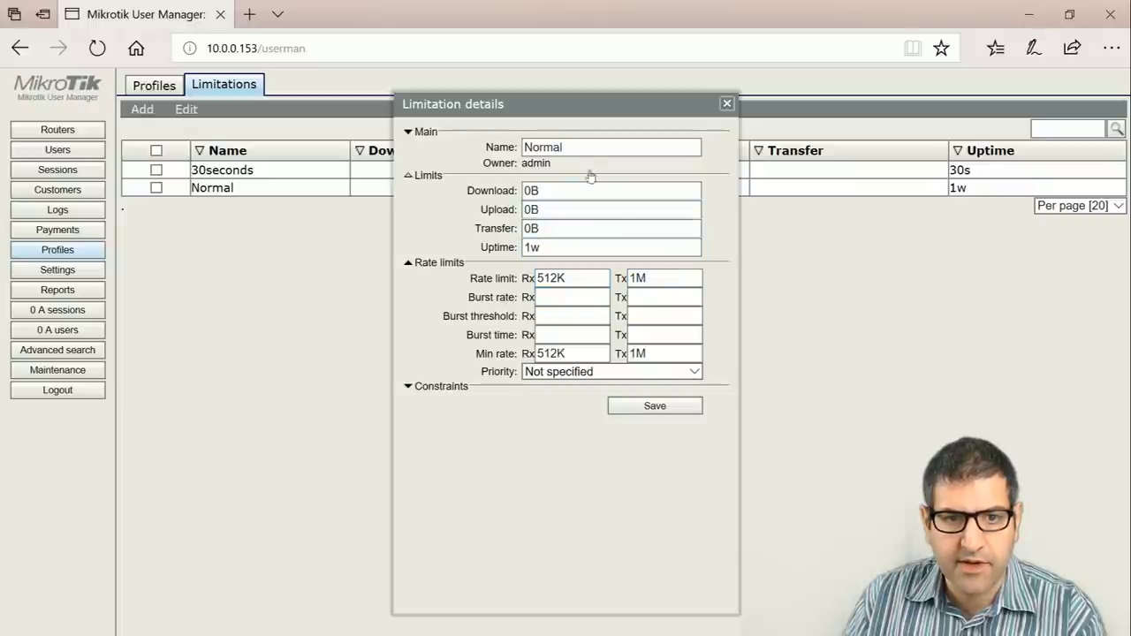
click(667, 412)
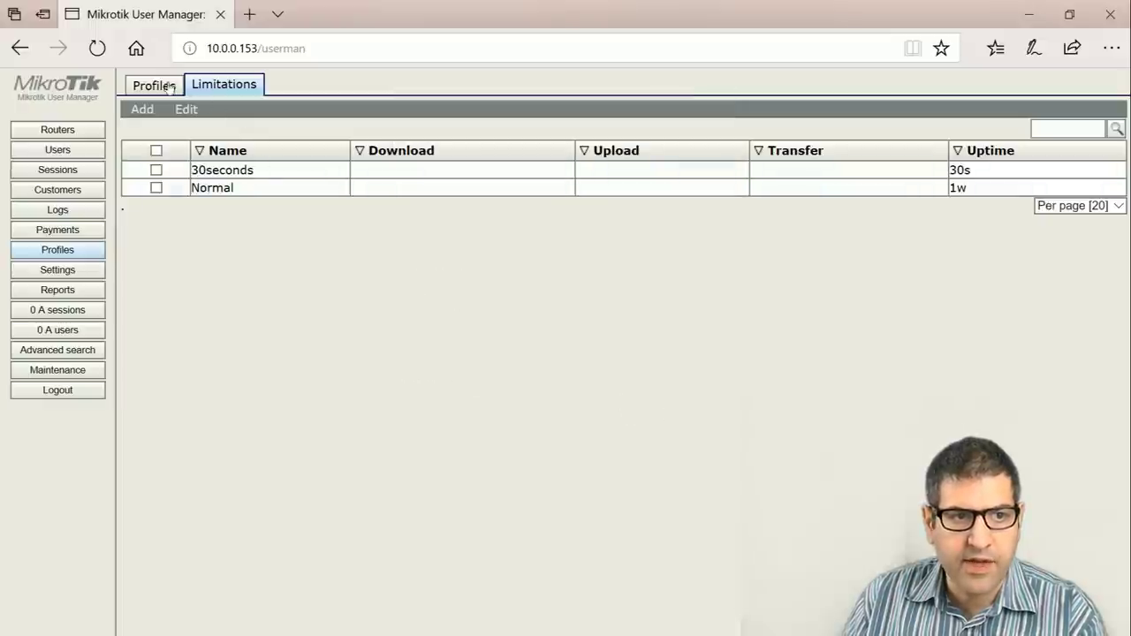
- Create a new profile named Silver on the Profiles tab
click(170, 90)
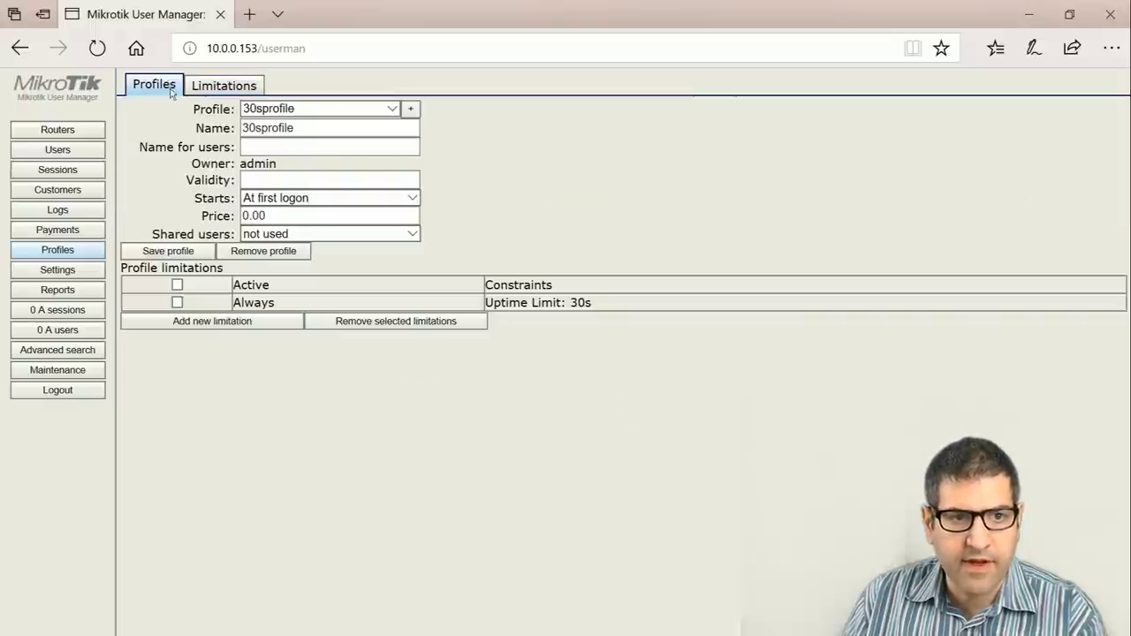
click(412, 109)
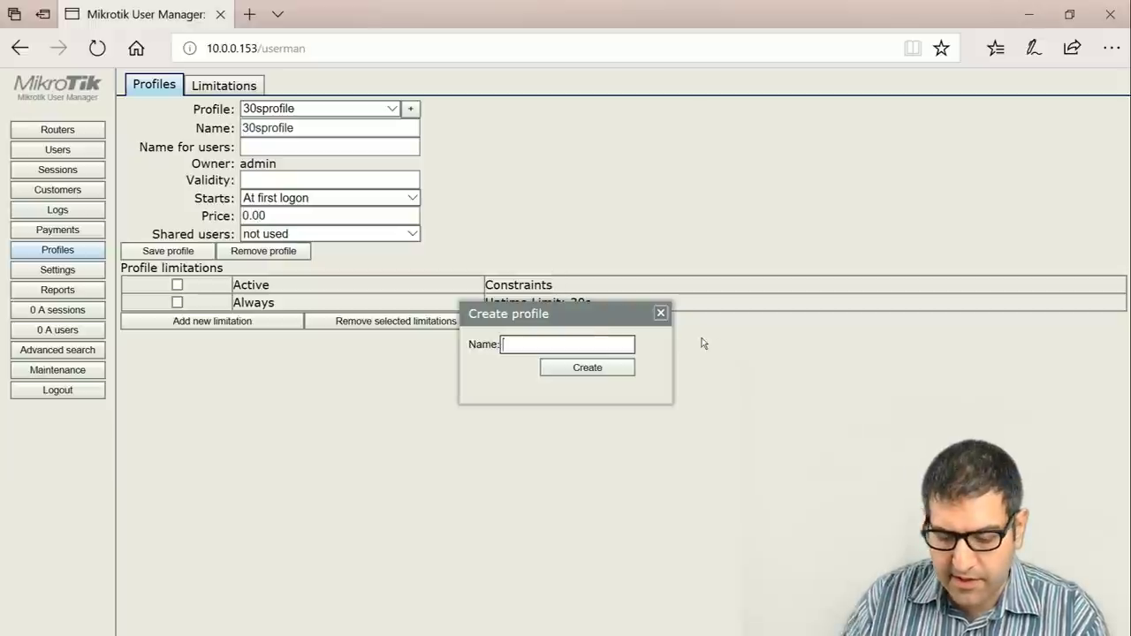
text(Silver)
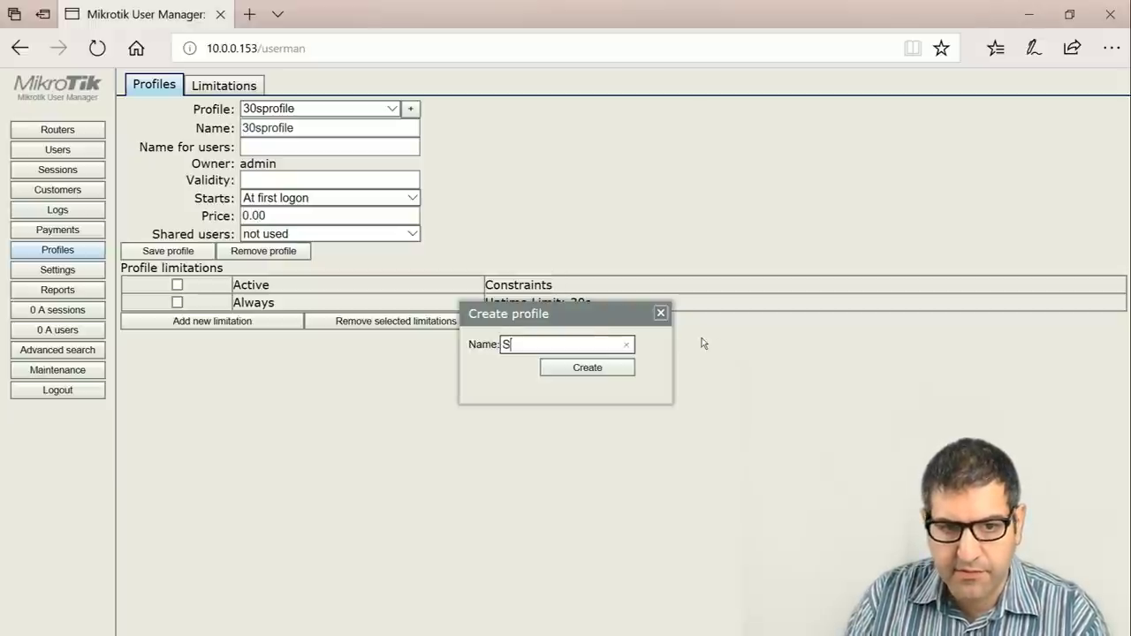
click(568, 372)
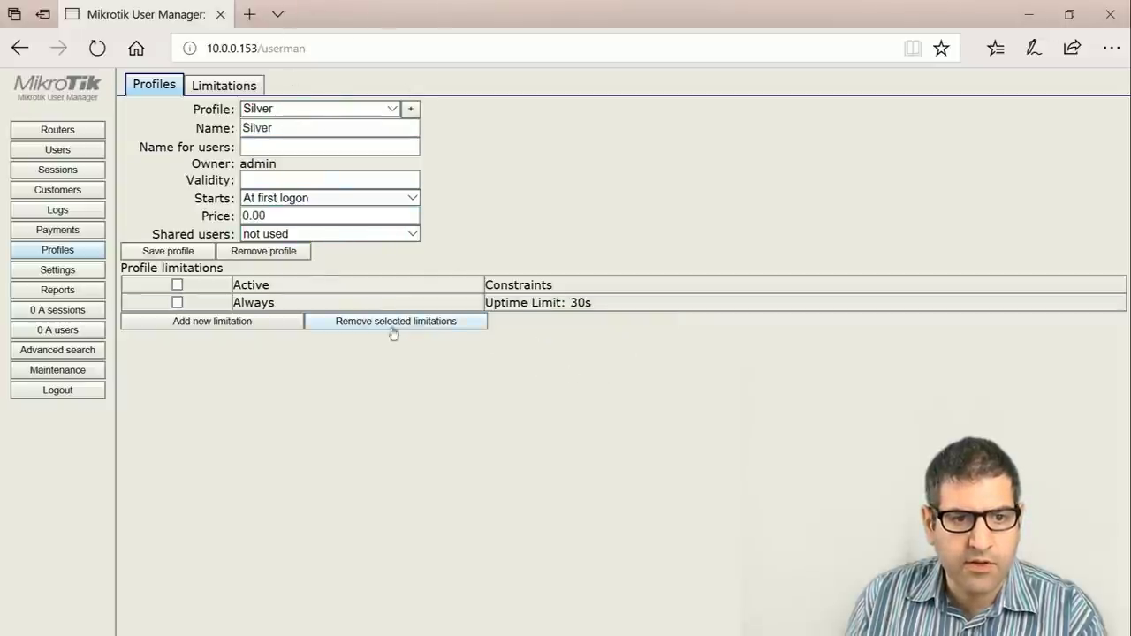
- Attach the Normal limitation to the Silver profile
click(239, 324)
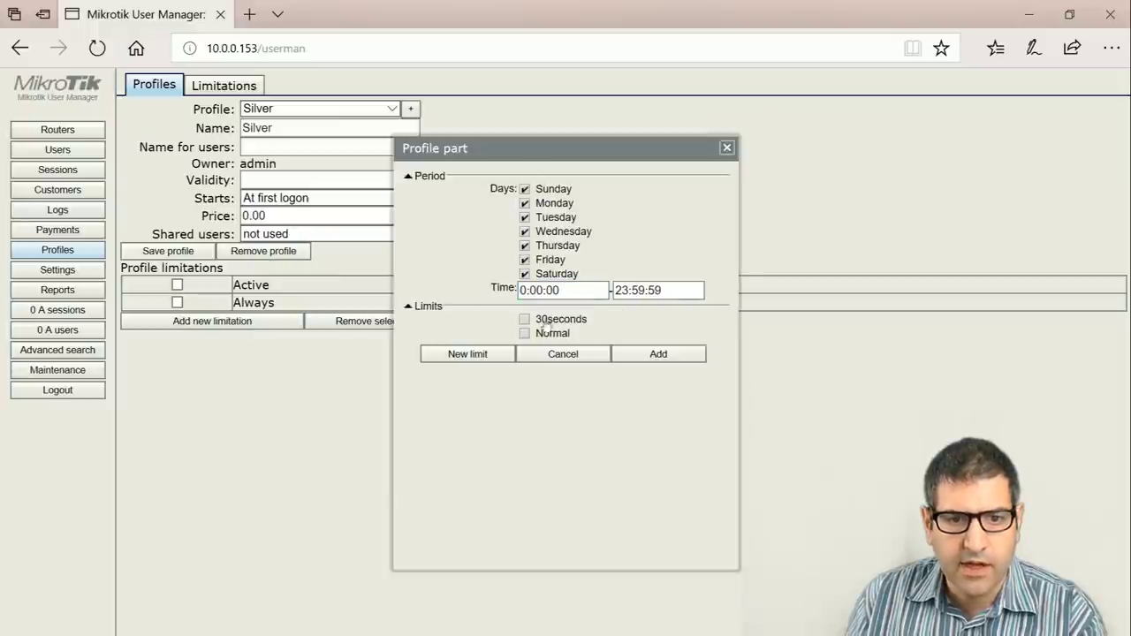
click(525, 333)
click(673, 362)
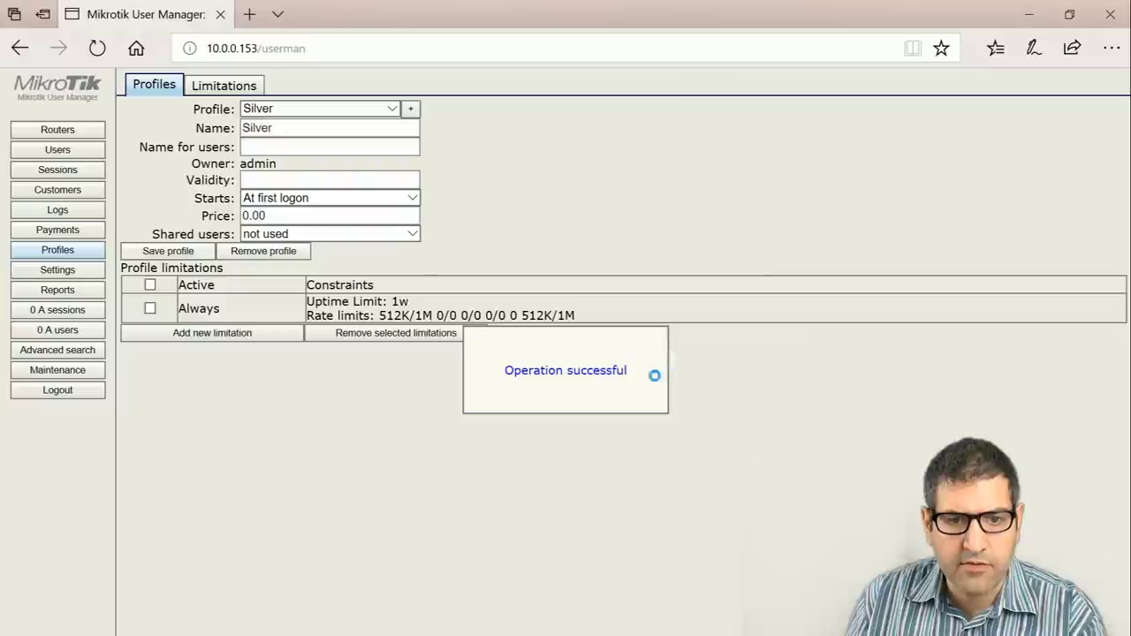
- Set the Silver profile price to 10.00 and save the profile
double_click(251, 215)
text(10)
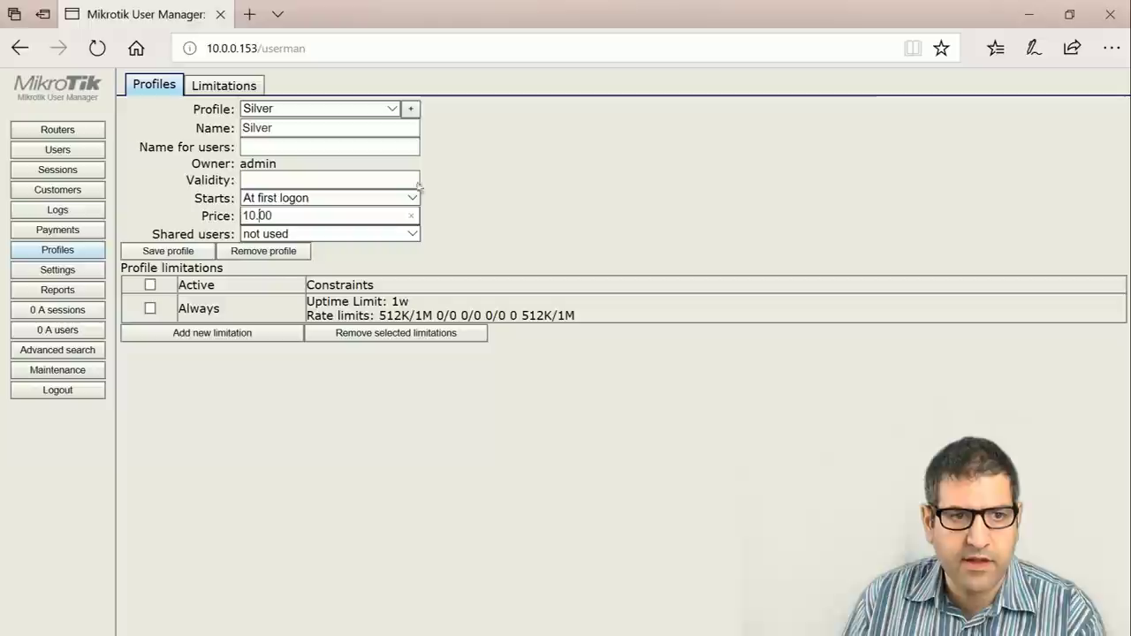
click(370, 181)
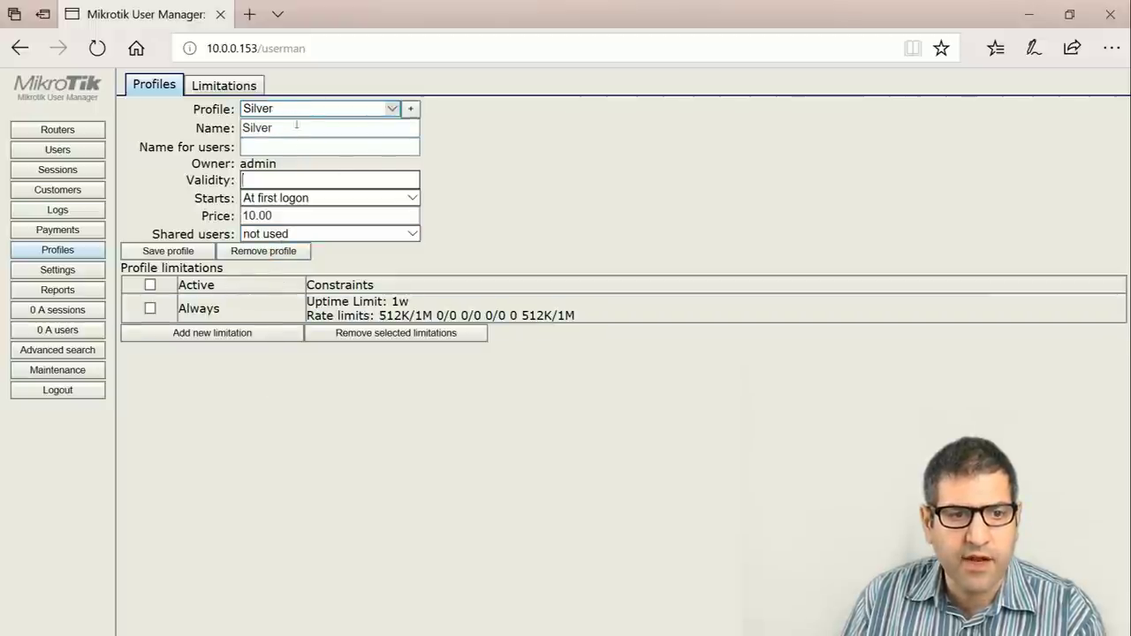
click(168, 251)
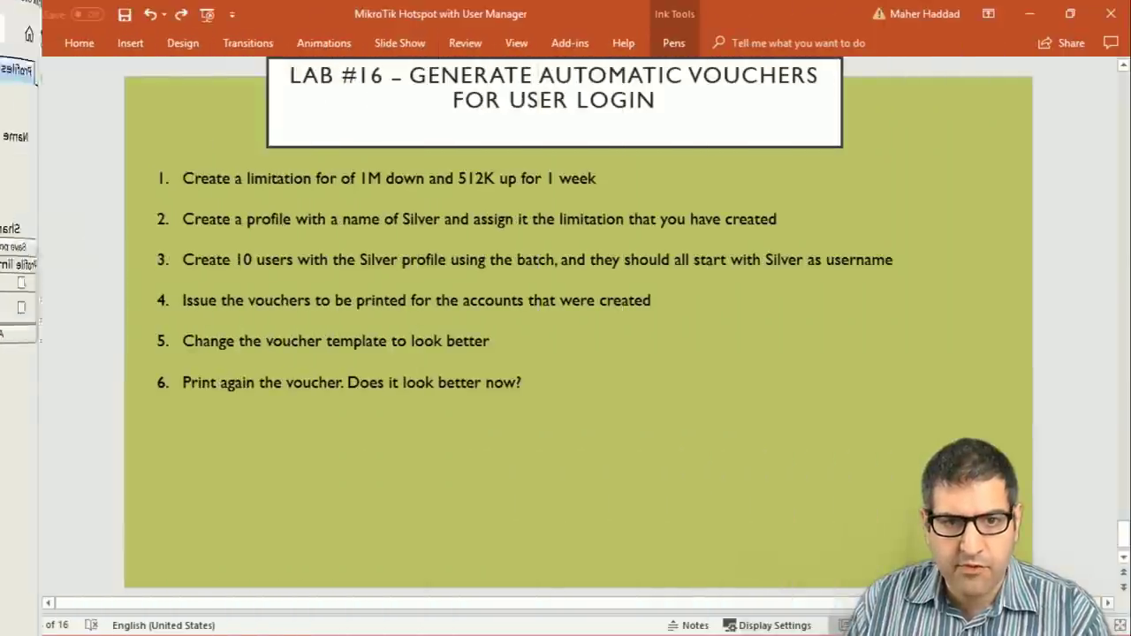
- Ink a check mark after item 2 on the Lab #16 slide, then return to User Manager
drag(612, 181, 646, 170)
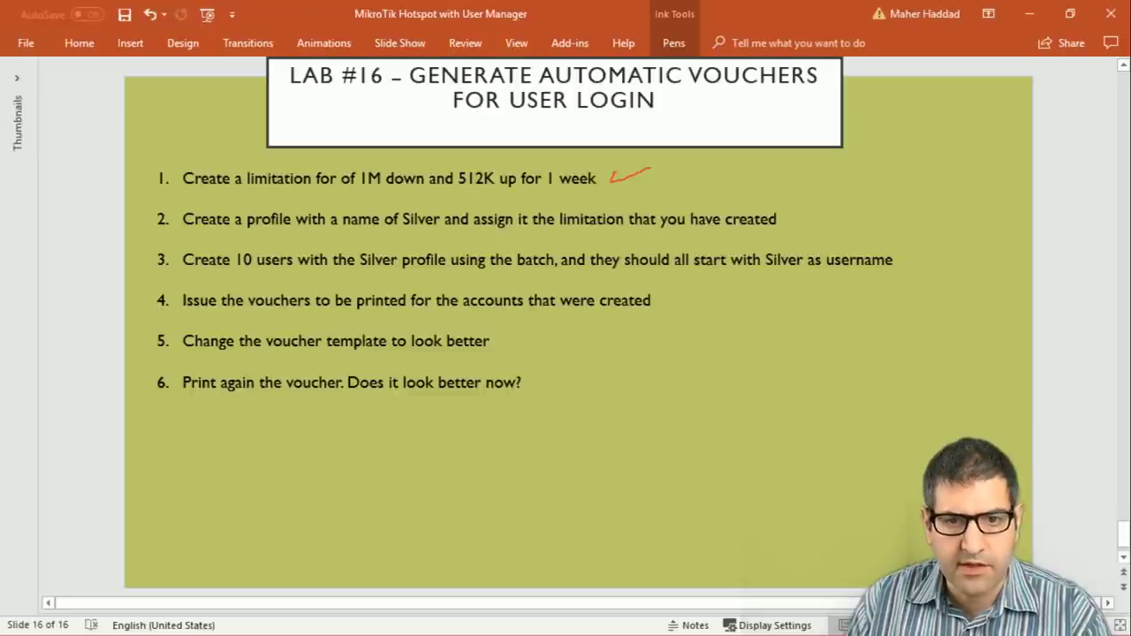
drag(800, 211, 838, 200)
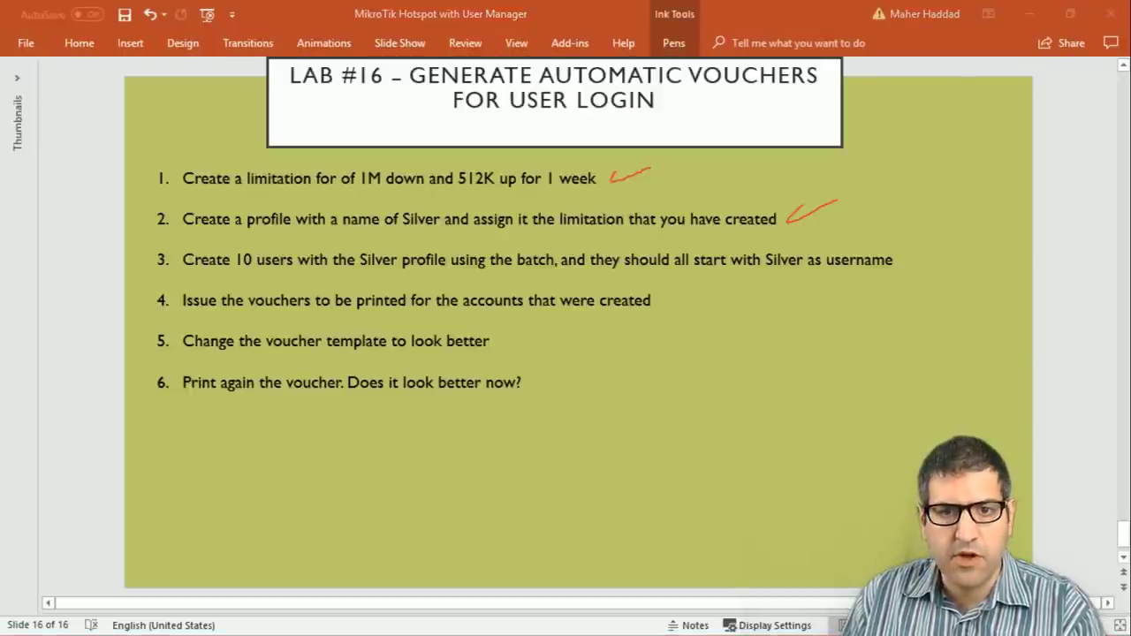
key(alt+Tab)
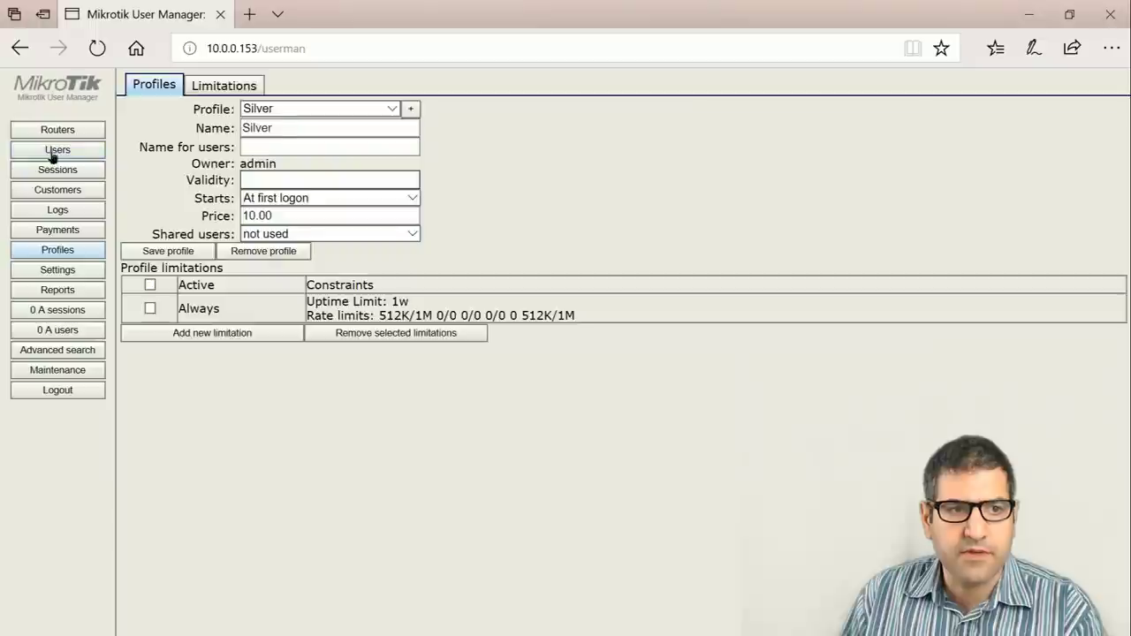
- Open the batch-add users form with 10 users and username prefix Silver
click(53, 154)
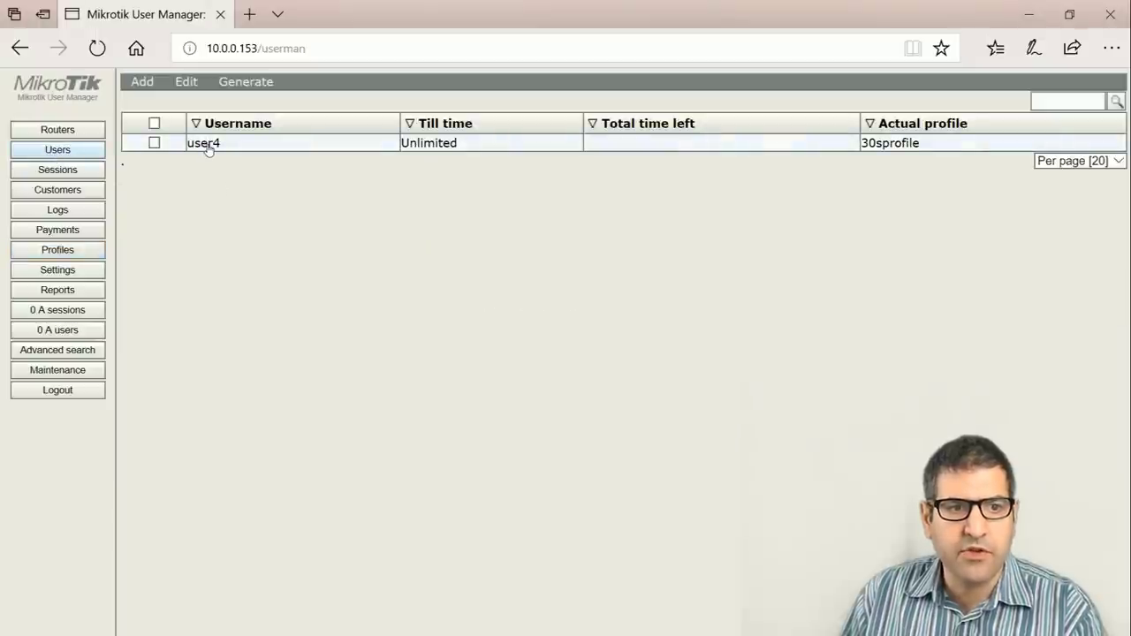
click(142, 83)
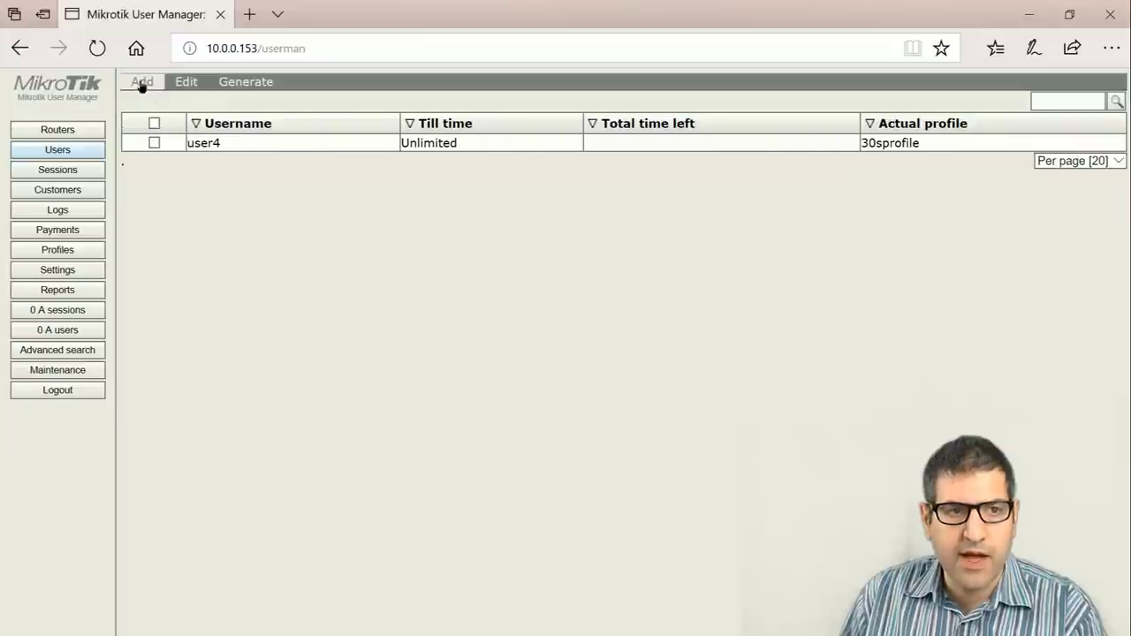
click(138, 83)
click(146, 118)
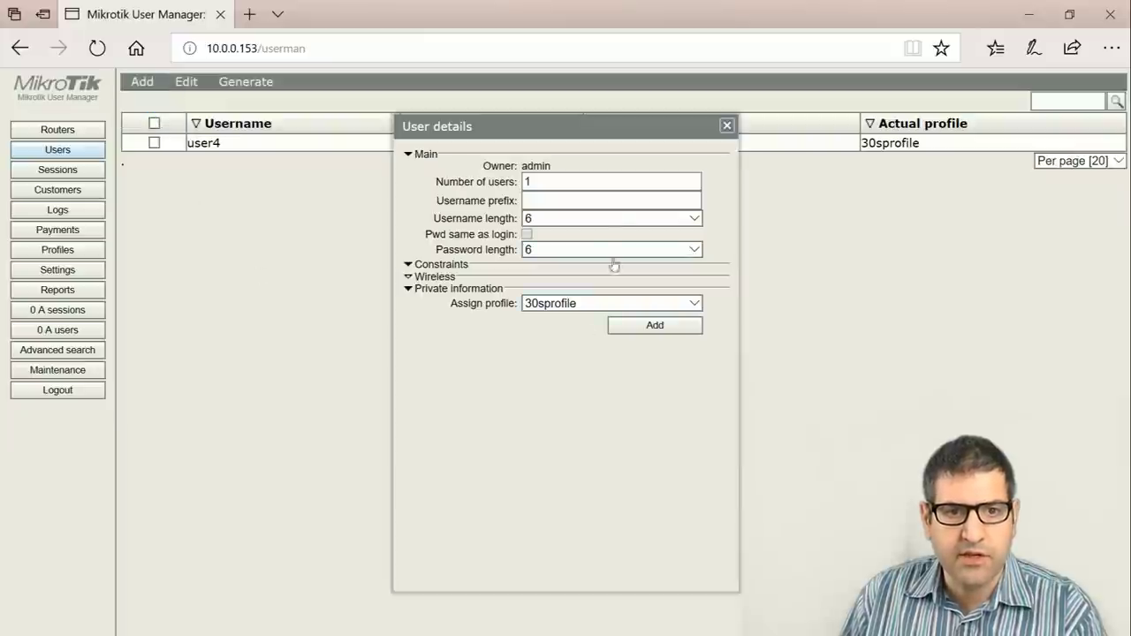
double_click(555, 185)
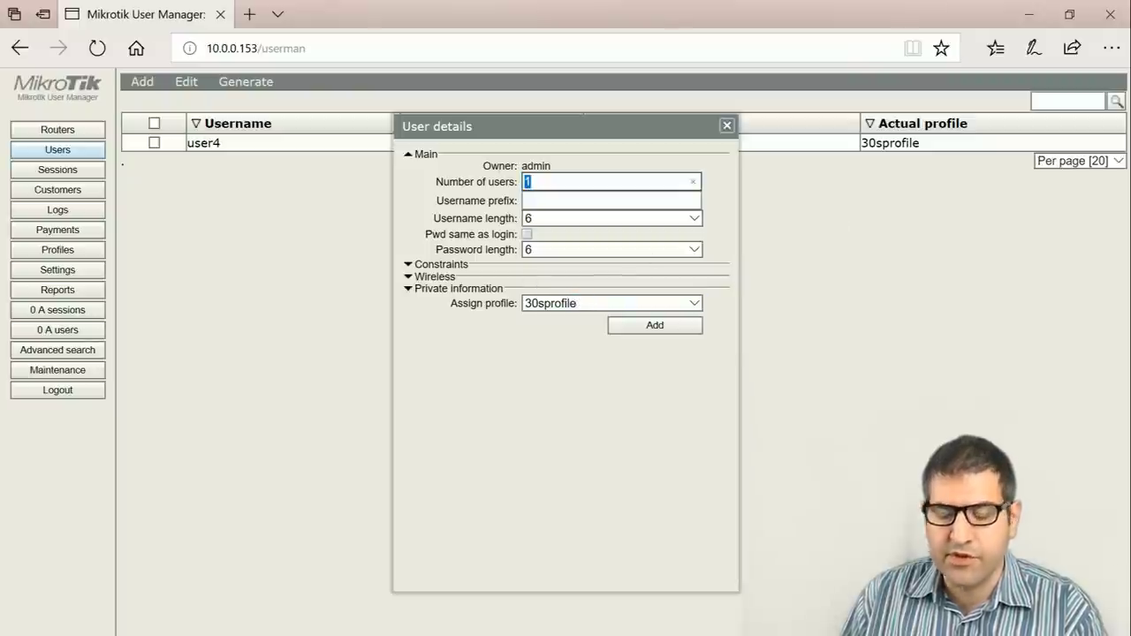
text(10)
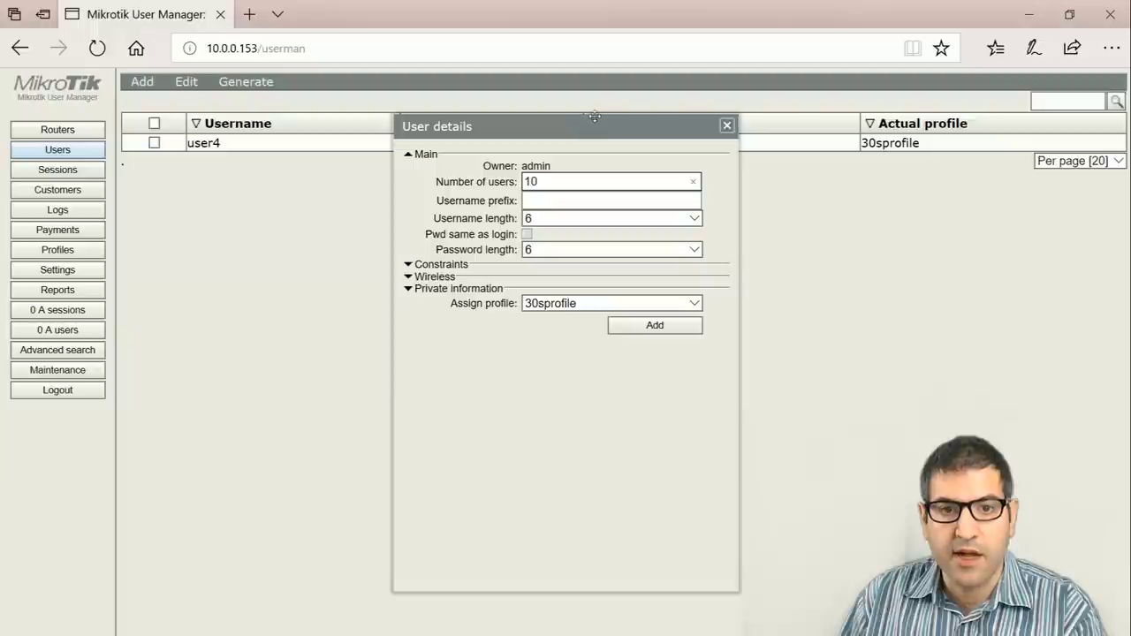
click(601, 198)
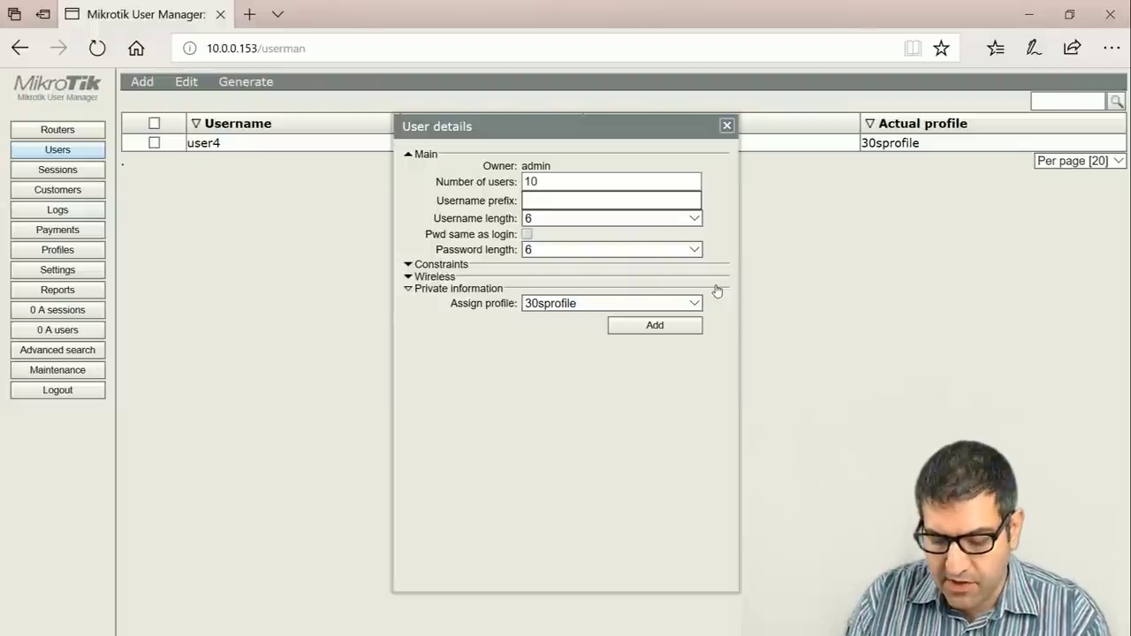
text(Silver)
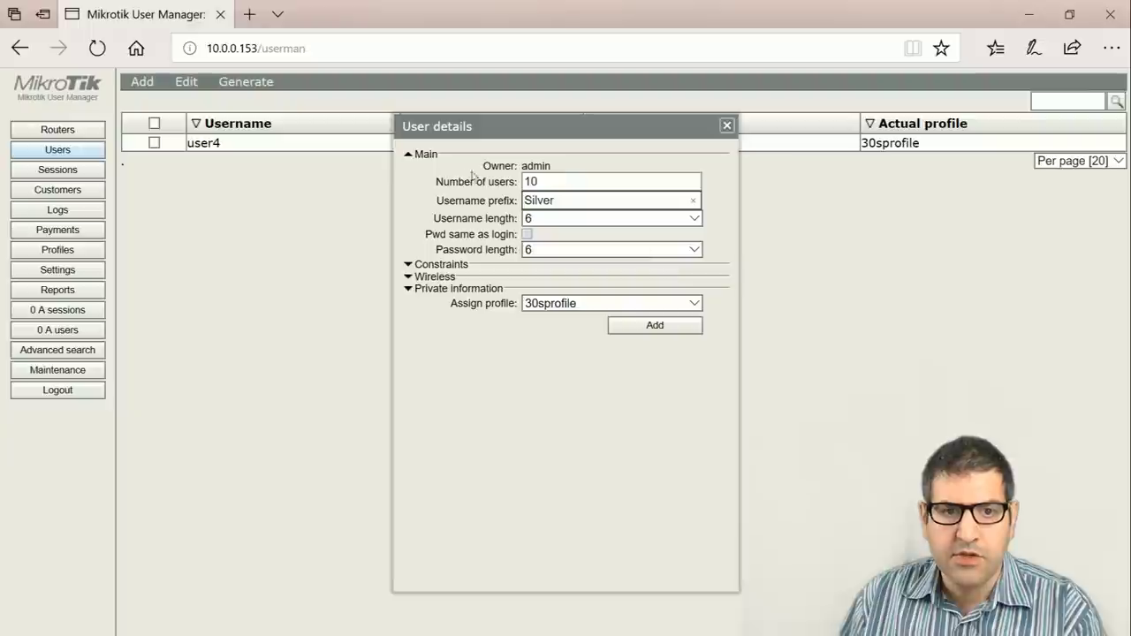
- Keep username and password lengths at 6, assign the Silver profile, add the users, and close the form
click(579, 219)
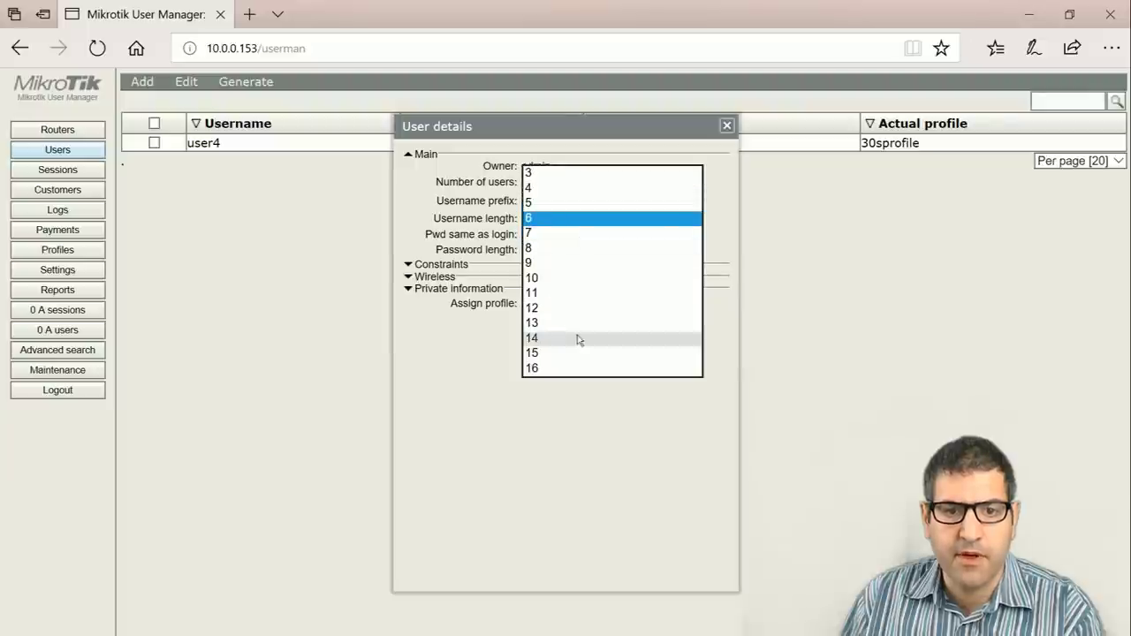
click(563, 220)
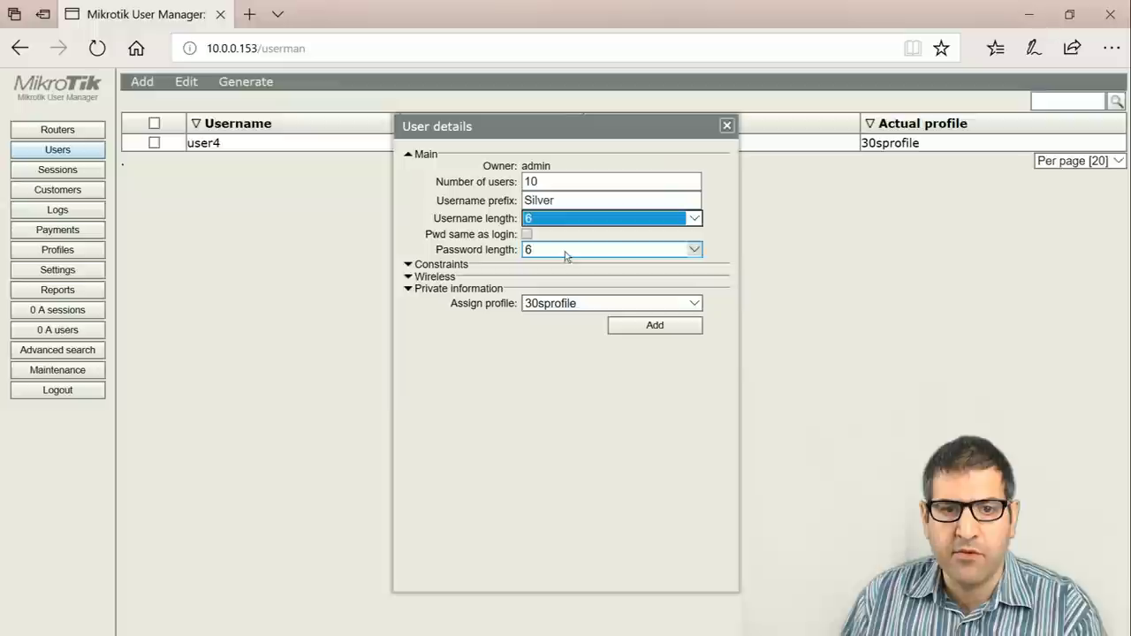
click(564, 251)
click(579, 251)
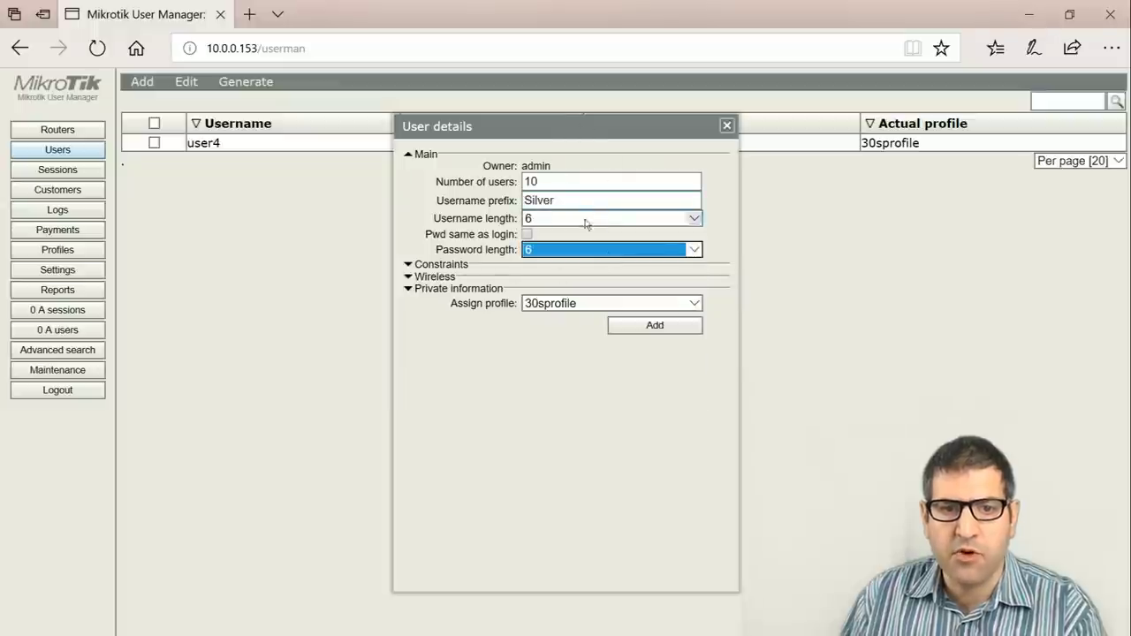
click(592, 302)
click(592, 318)
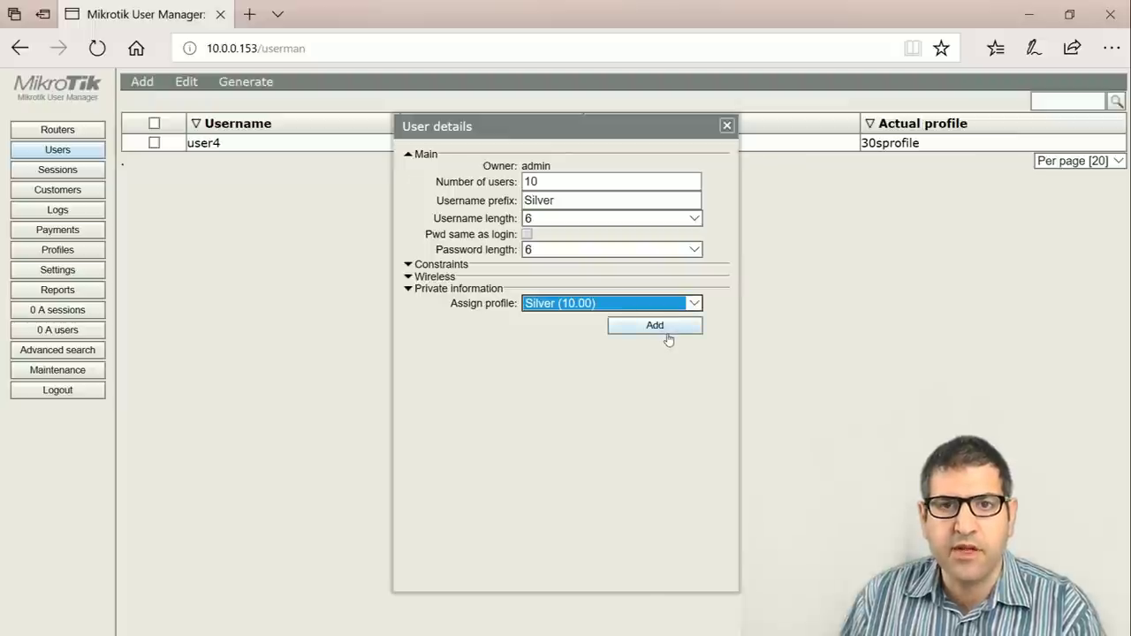
click(659, 325)
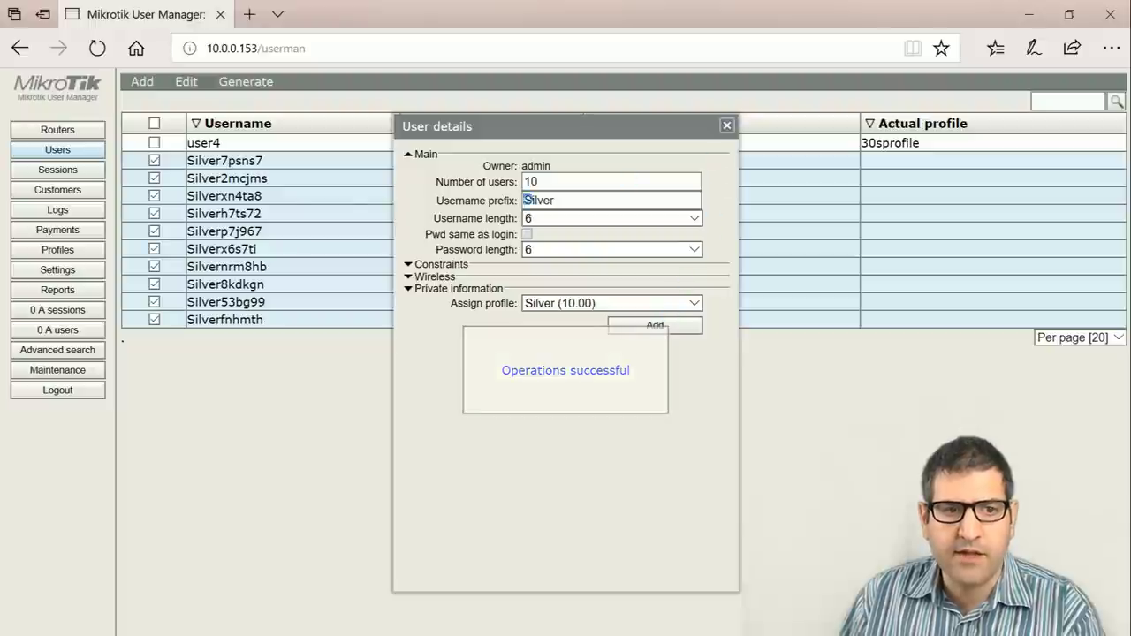
click(727, 126)
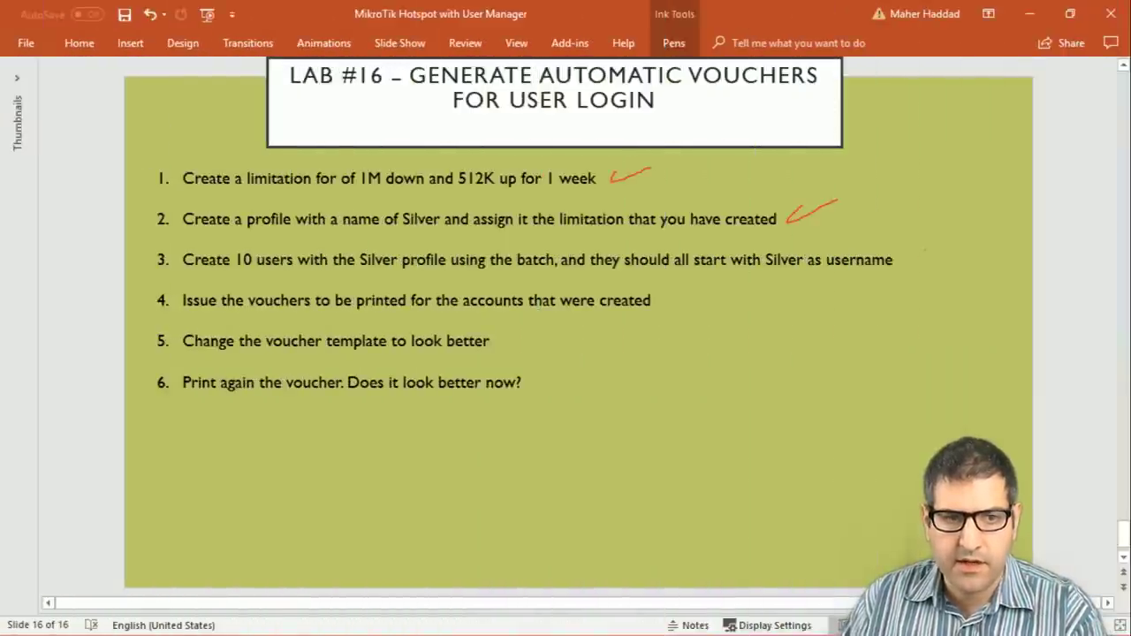
- Ink a red check mark after item 3 on the slide, then return to User Manager
drag(919, 256, 951, 246)
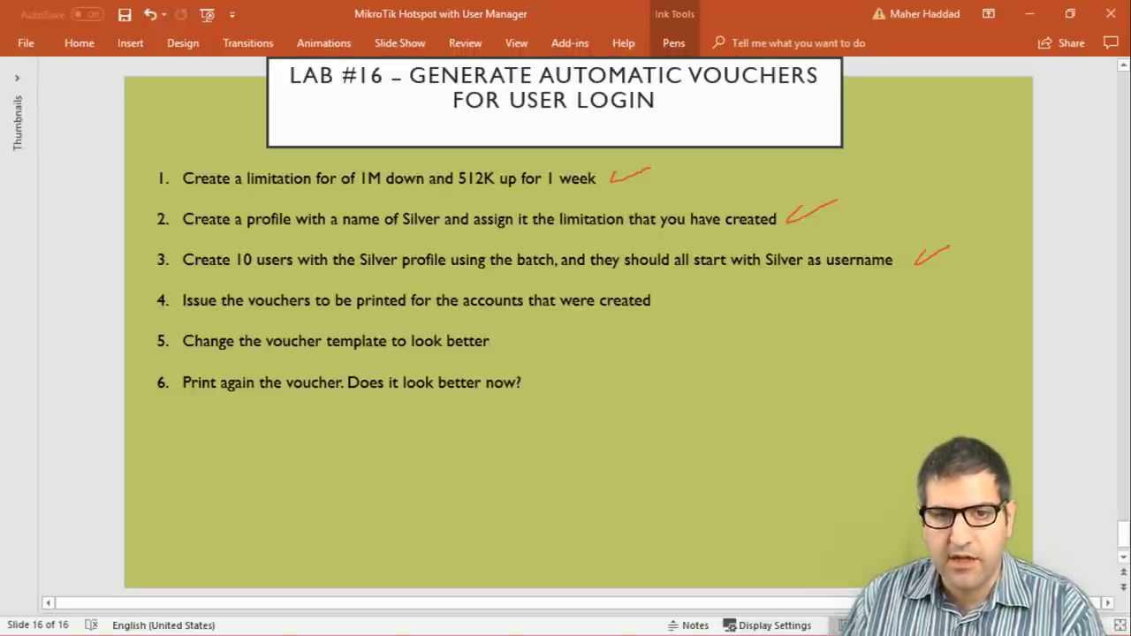
key(alt+Tab)
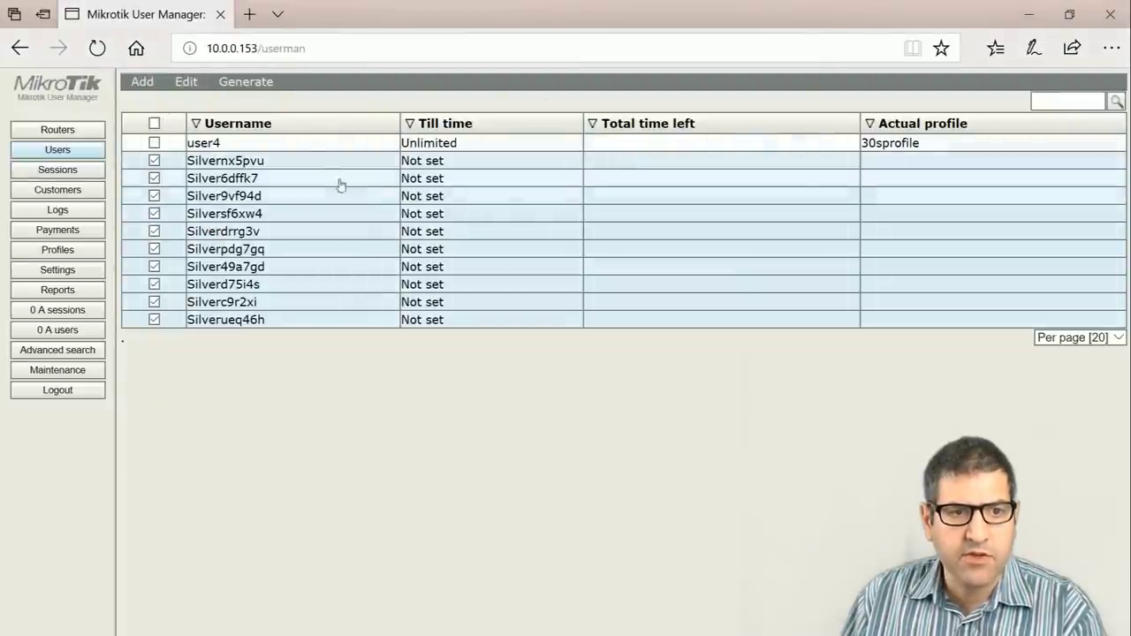
- Generate vouchers for the Silver users with Break after left at None
click(258, 85)
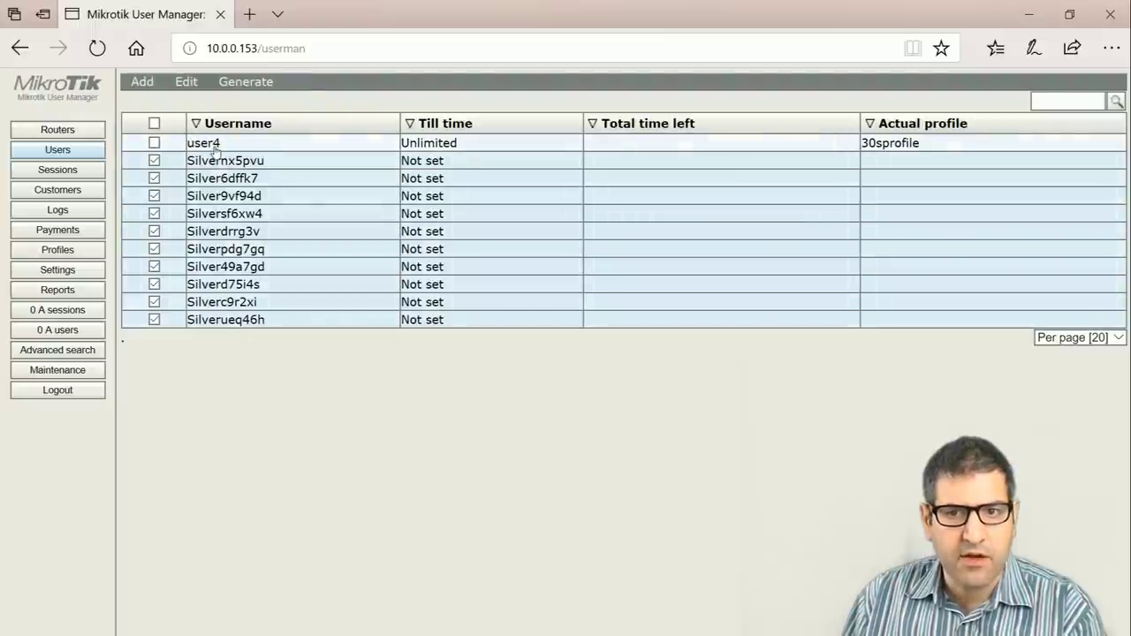
mouse_move(248, 82)
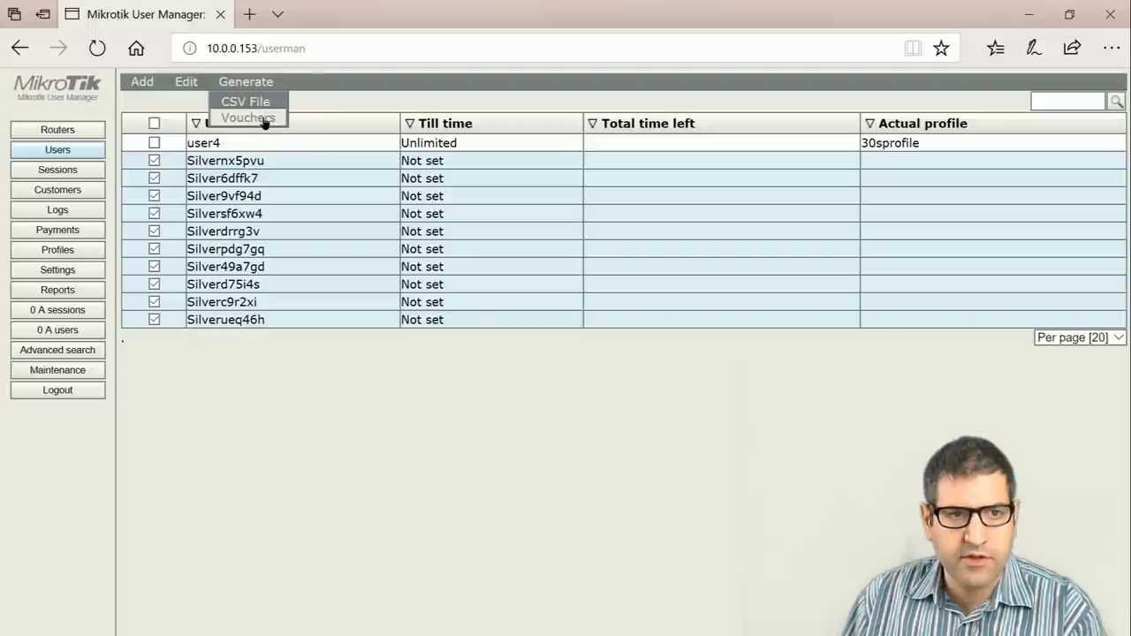
click(264, 120)
click(552, 332)
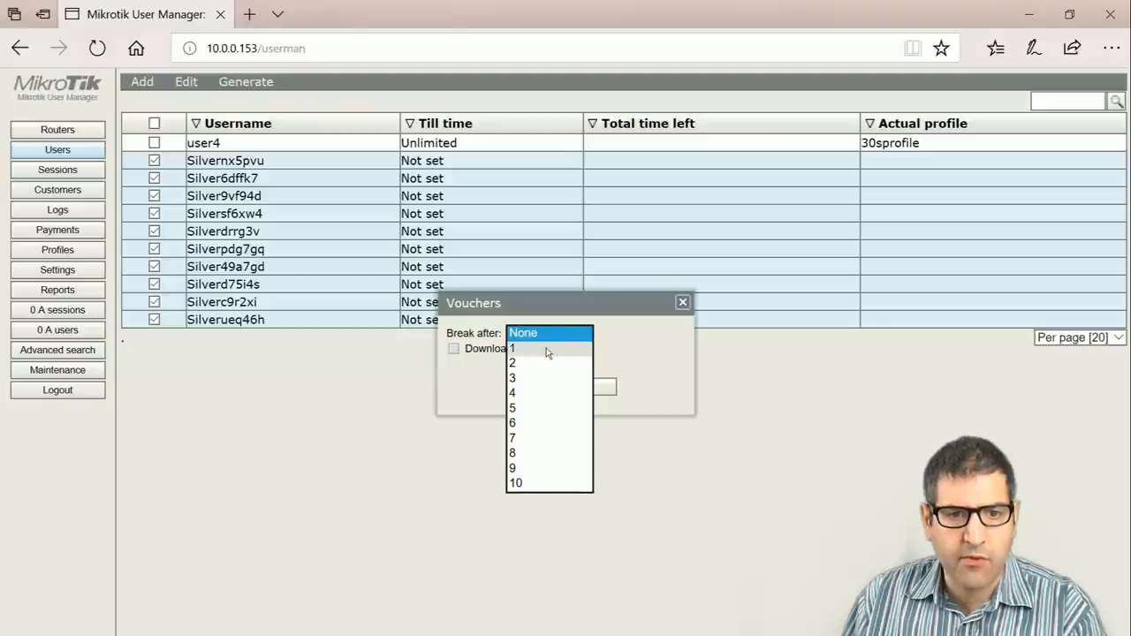
click(628, 329)
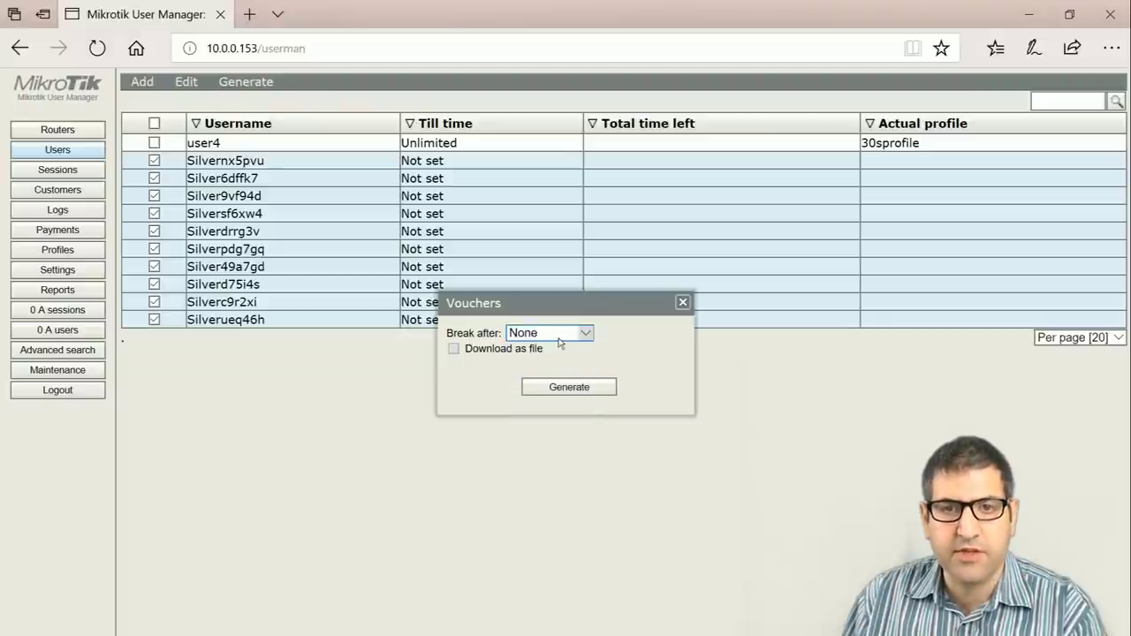
click(572, 388)
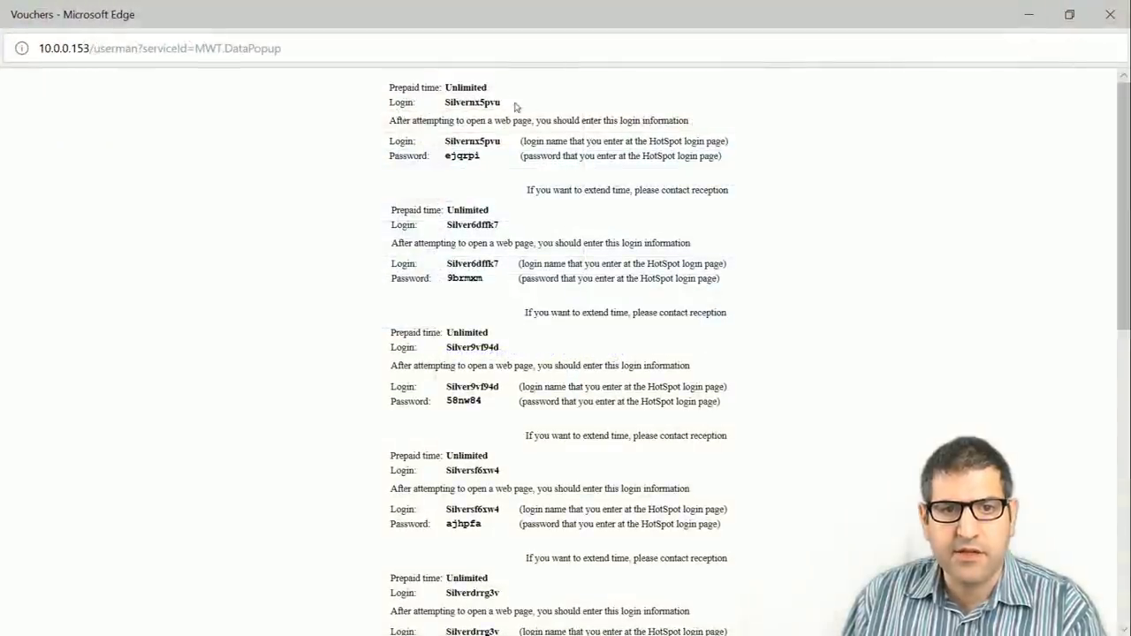
scroll(564, 292, down, 2)
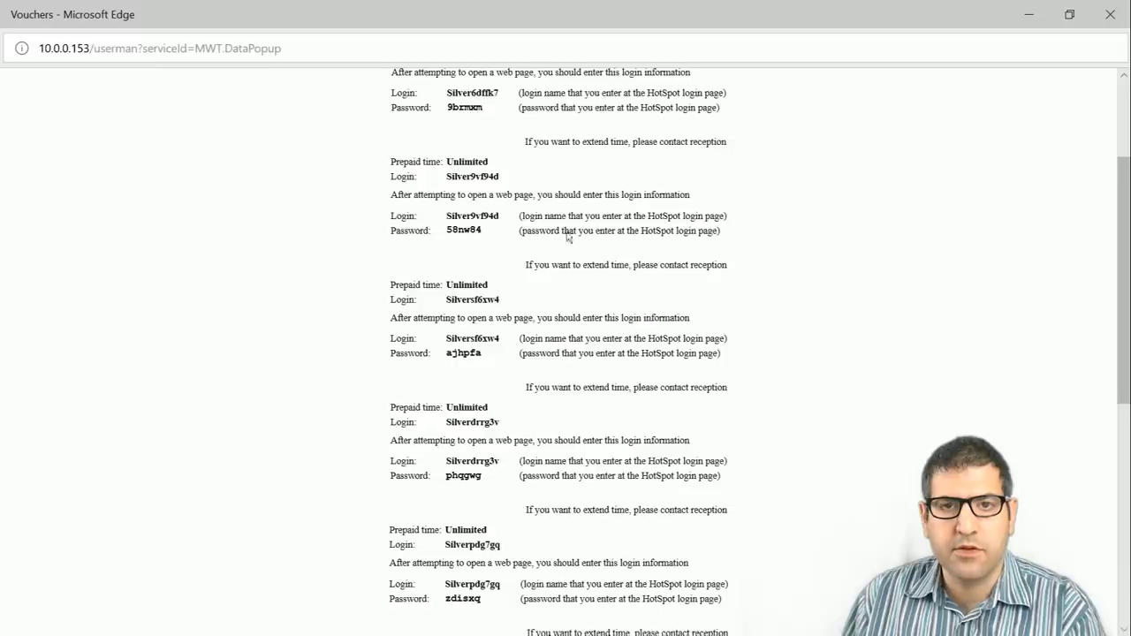
scroll(575, 226, up, 2)
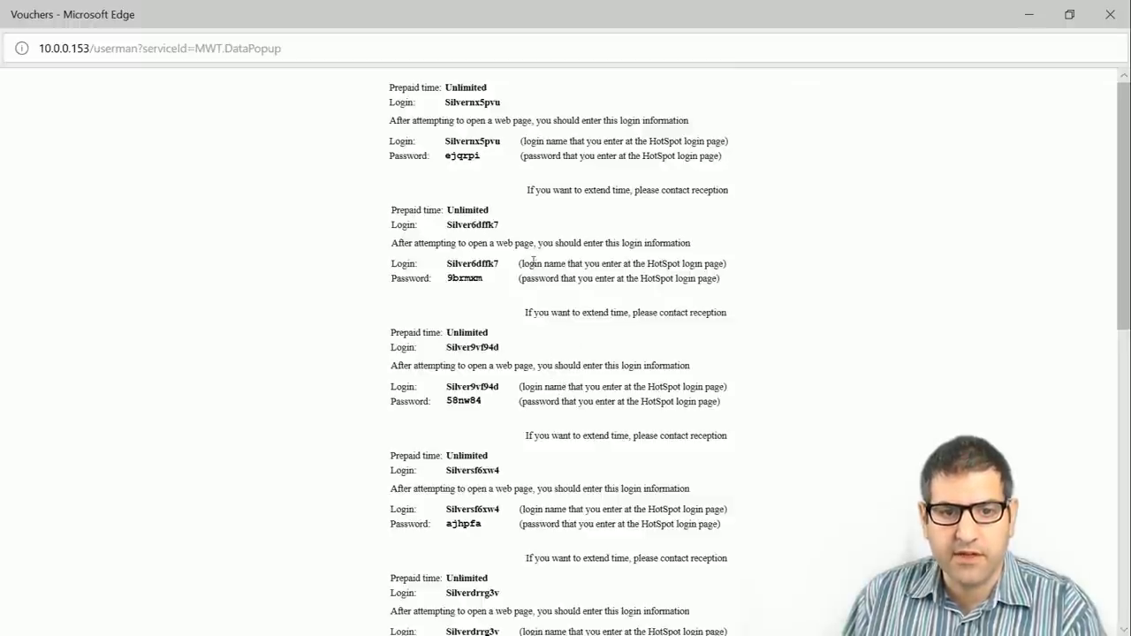
scroll(533, 261, down, 3)
scroll(561, 268, up, 3)
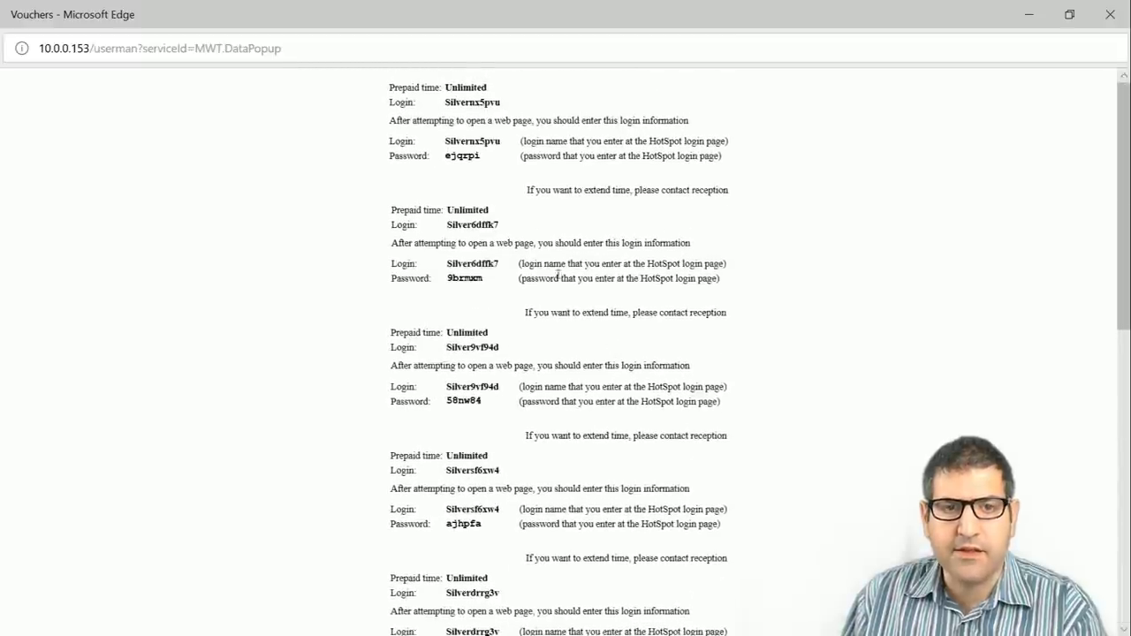
scroll(553, 280, down, 7)
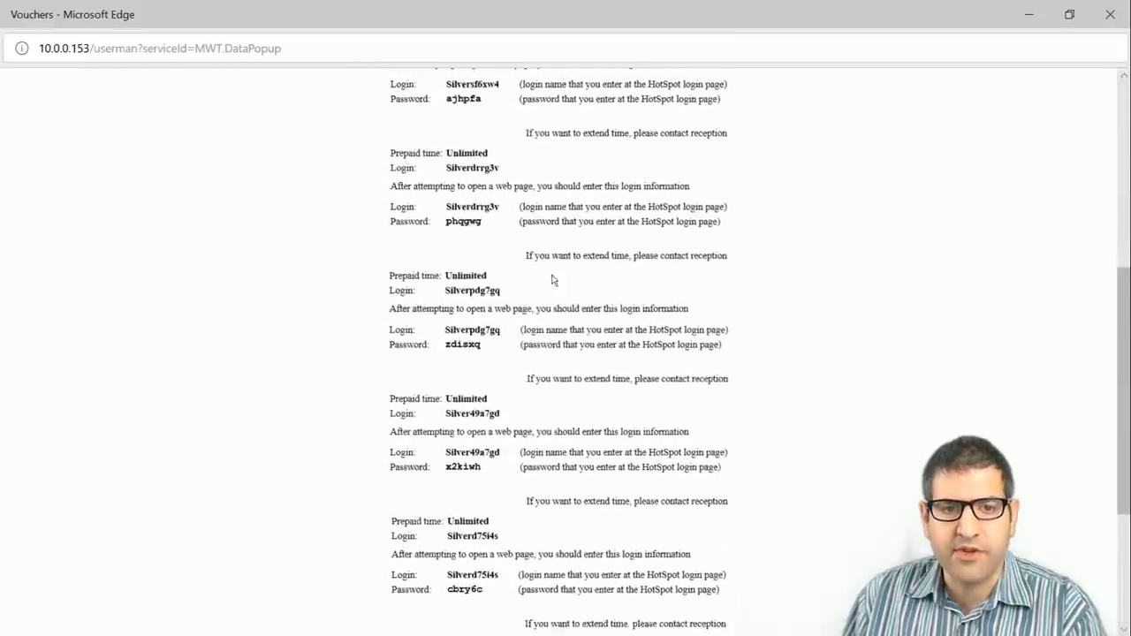
scroll(550, 282, down, 1)
scroll(548, 410, up, 8)
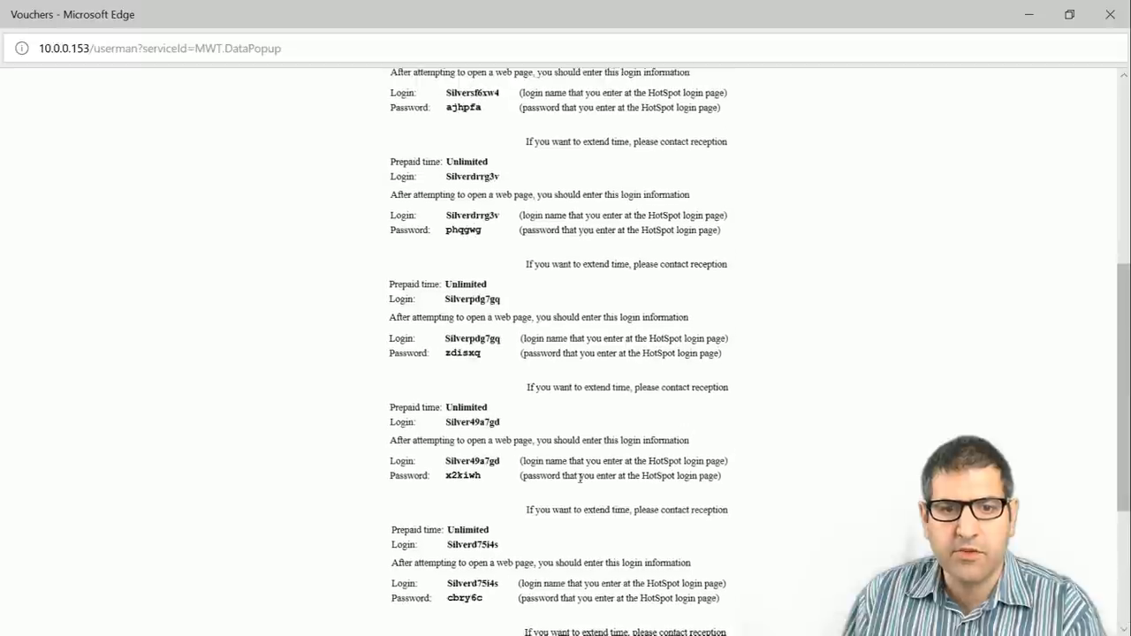
scroll(593, 460, up, 1)
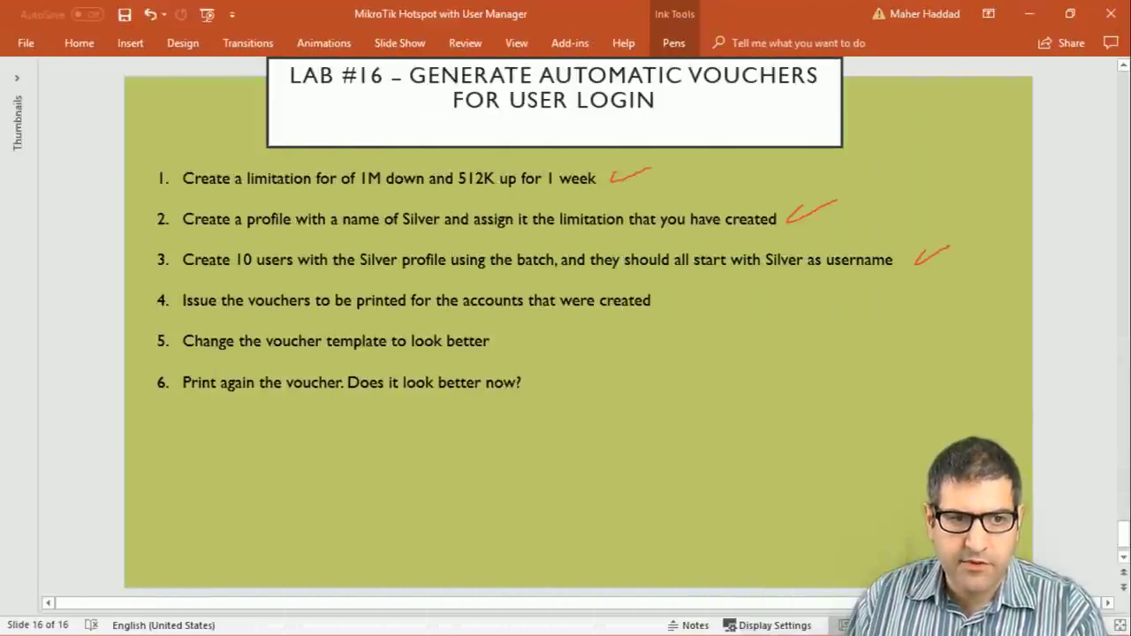
- Ink a check mark after item 4 on the slide, then return to User Manager
mouse_move(665, 295)
mouse_down()
mouse_move(671, 305)
mouse_move(711, 289)
mouse_up()
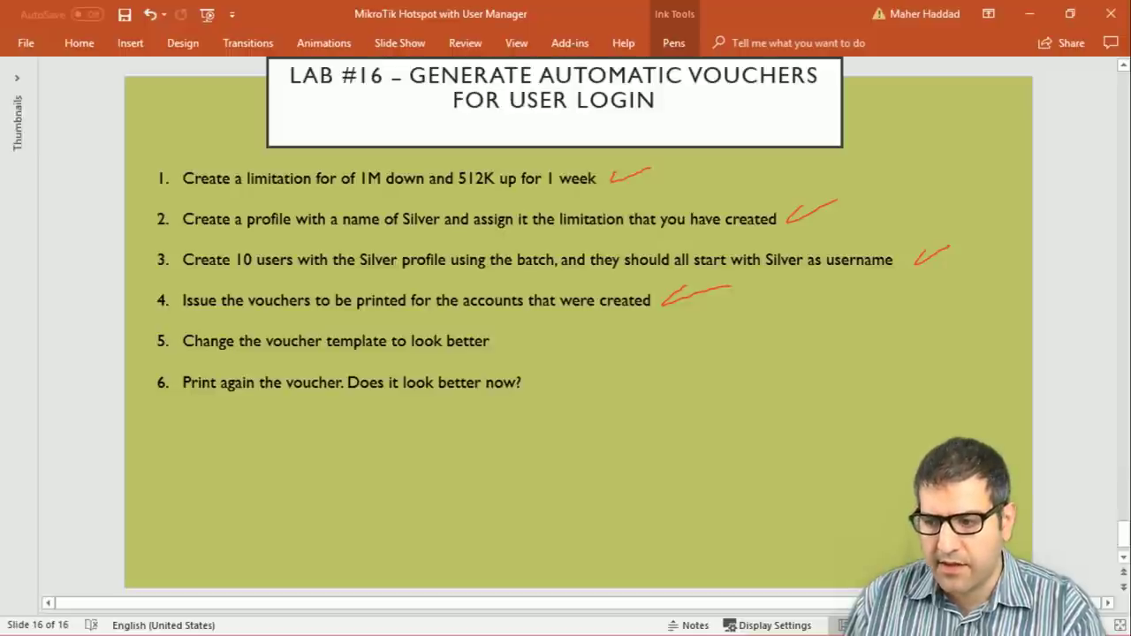
key(alt+Tab)
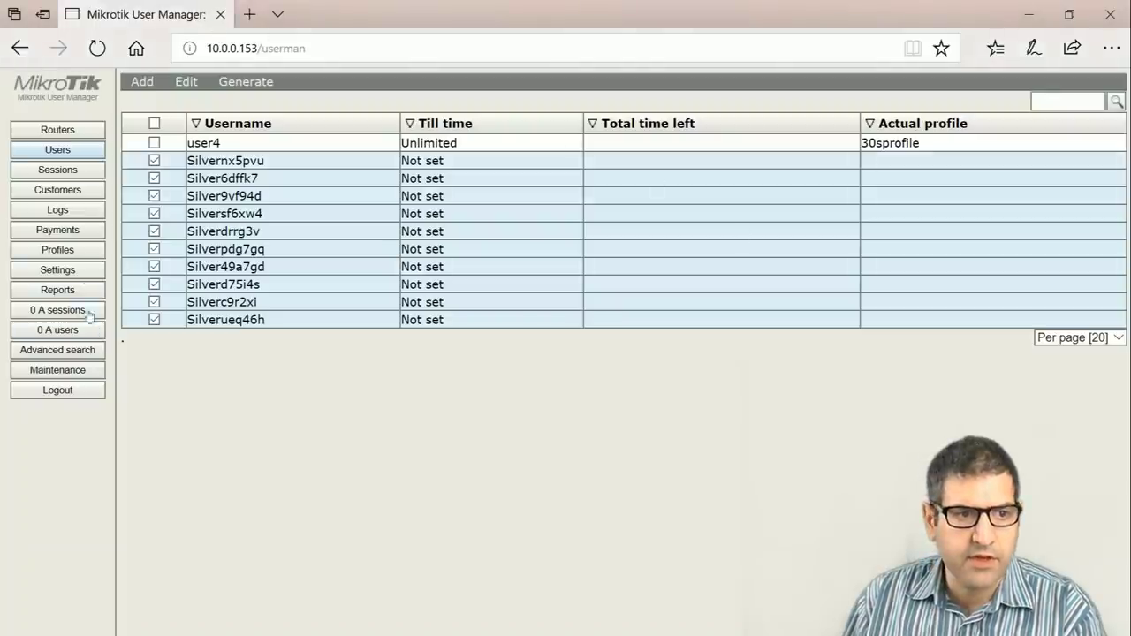
- Open Settings, go to Templates, and select the Vouchers template
click(56, 269)
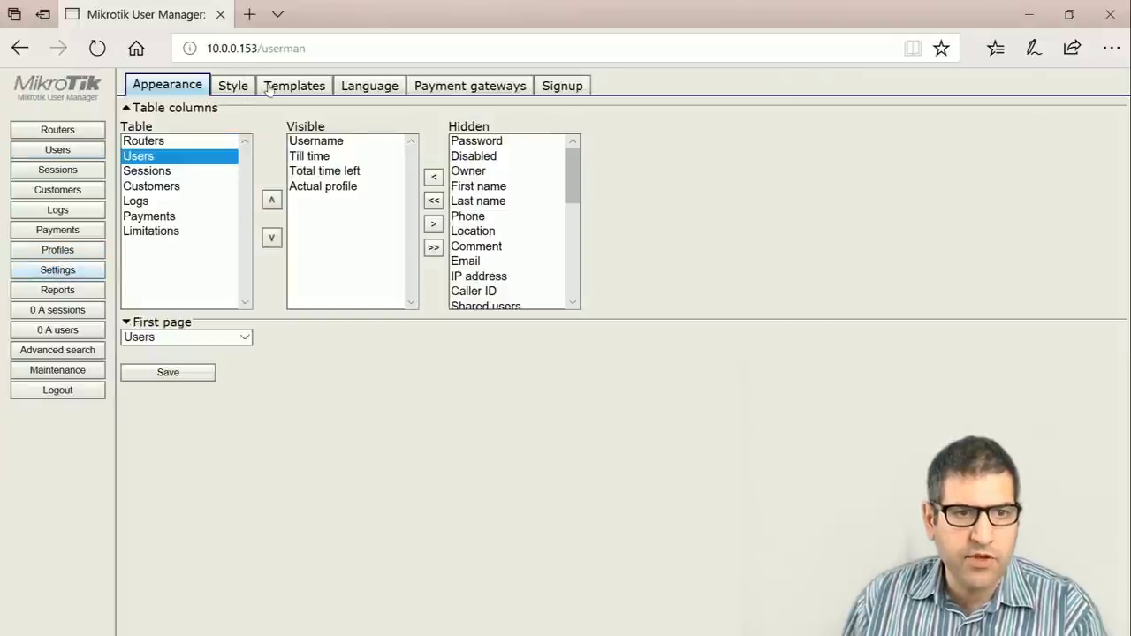
click(284, 89)
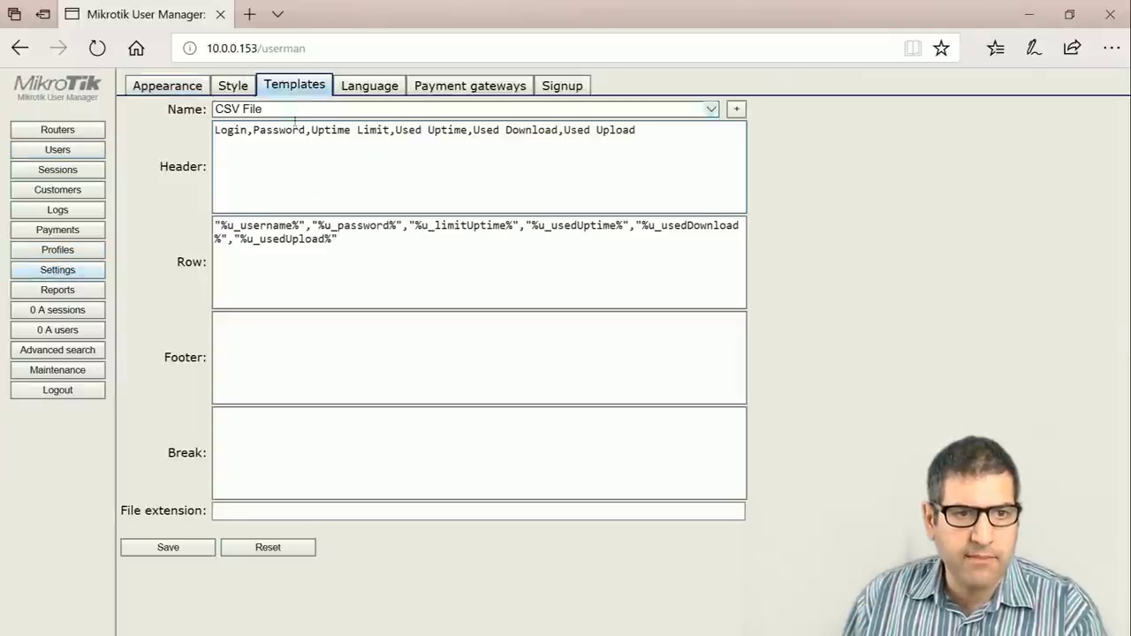
click(415, 110)
click(362, 124)
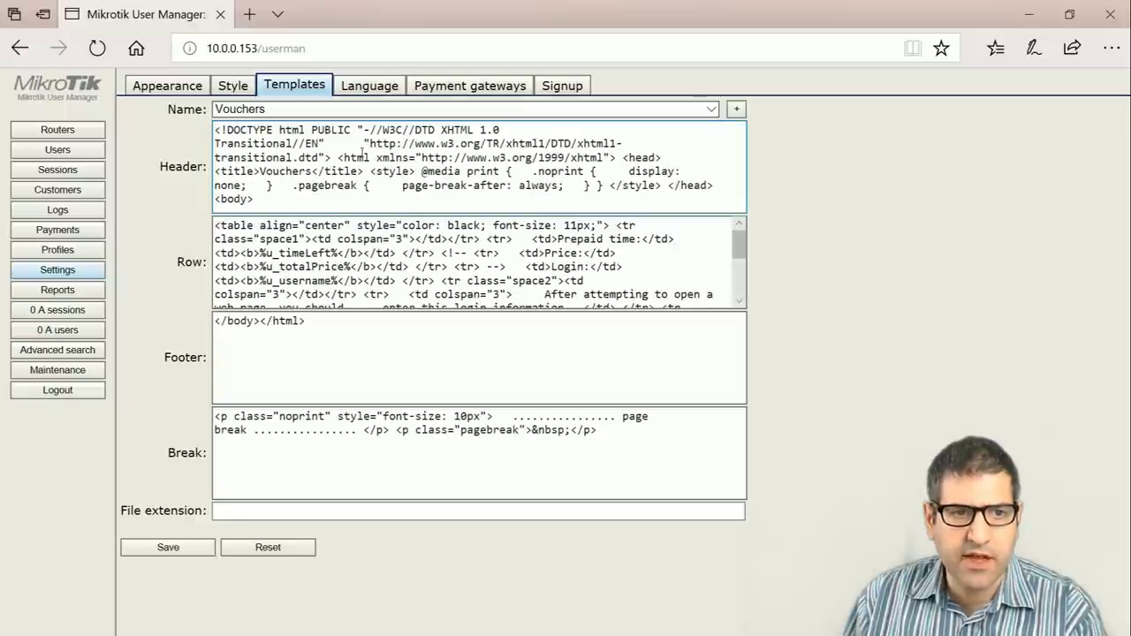
- Select text in the Vouchers header and row HTML, leaving the caret in the header HTML
click(460, 196)
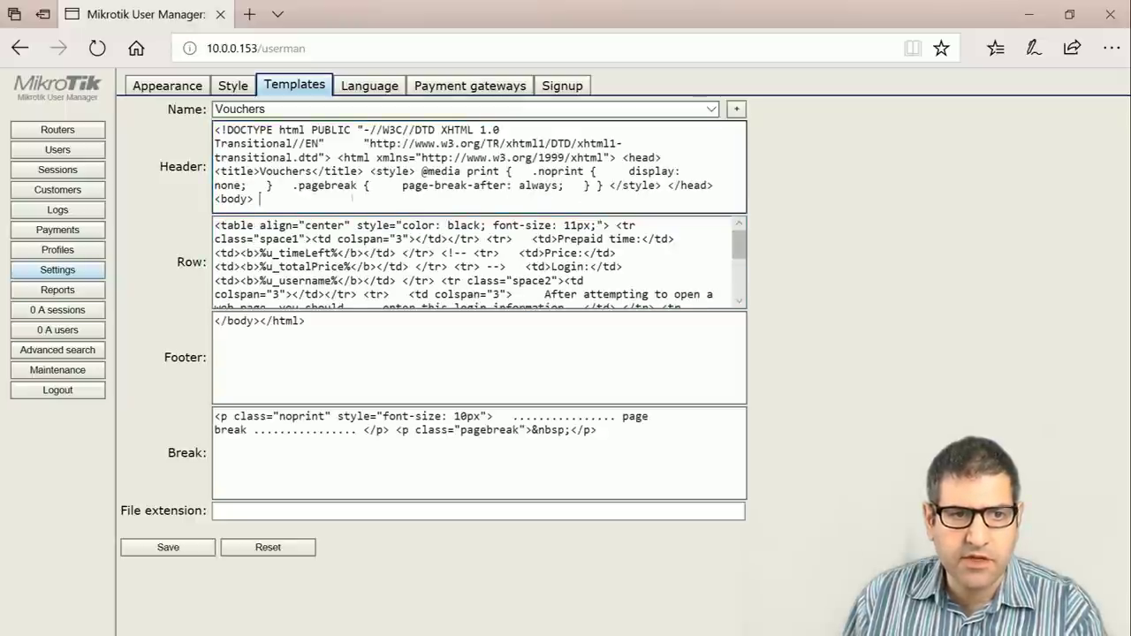
key(ctrl+a)
drag(413, 299, 235, 208)
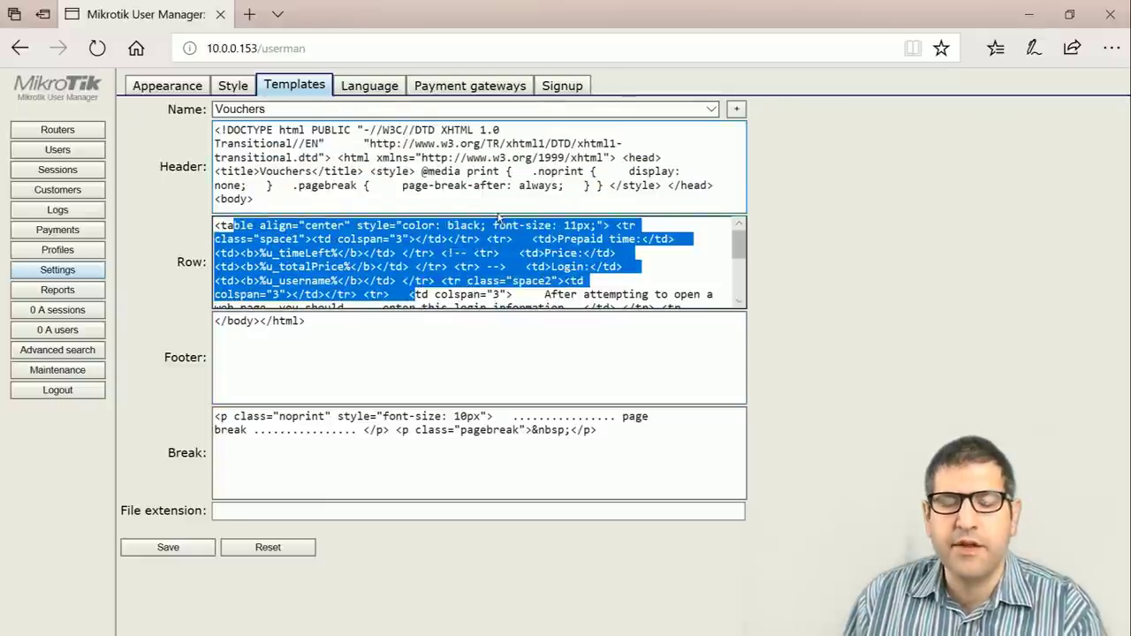
click(940, 226)
click(645, 186)
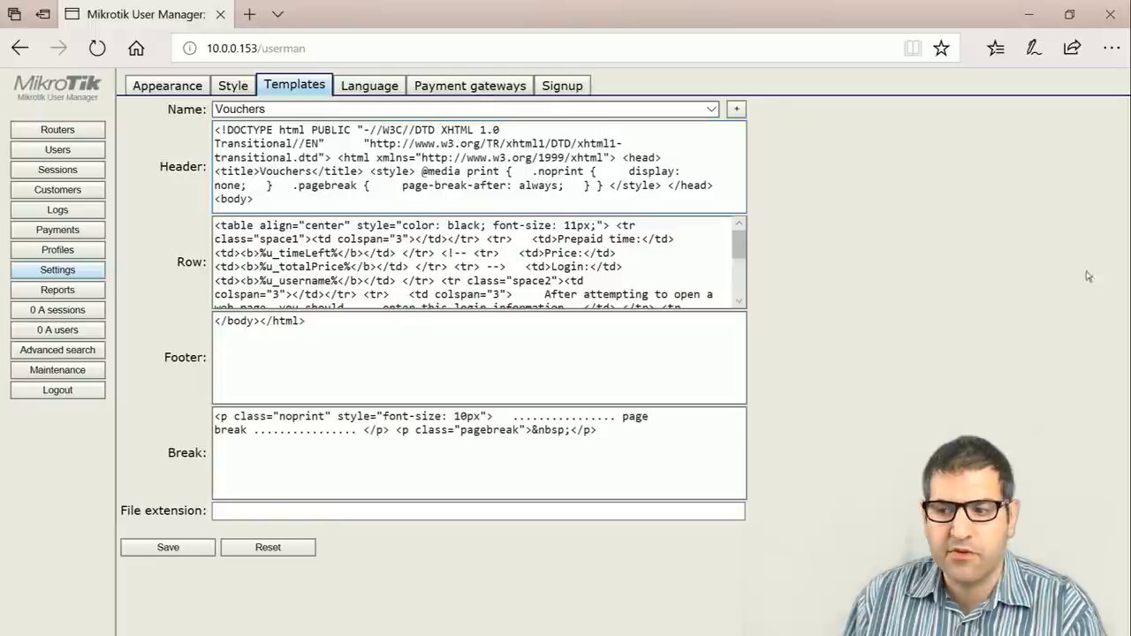
click(483, 157)
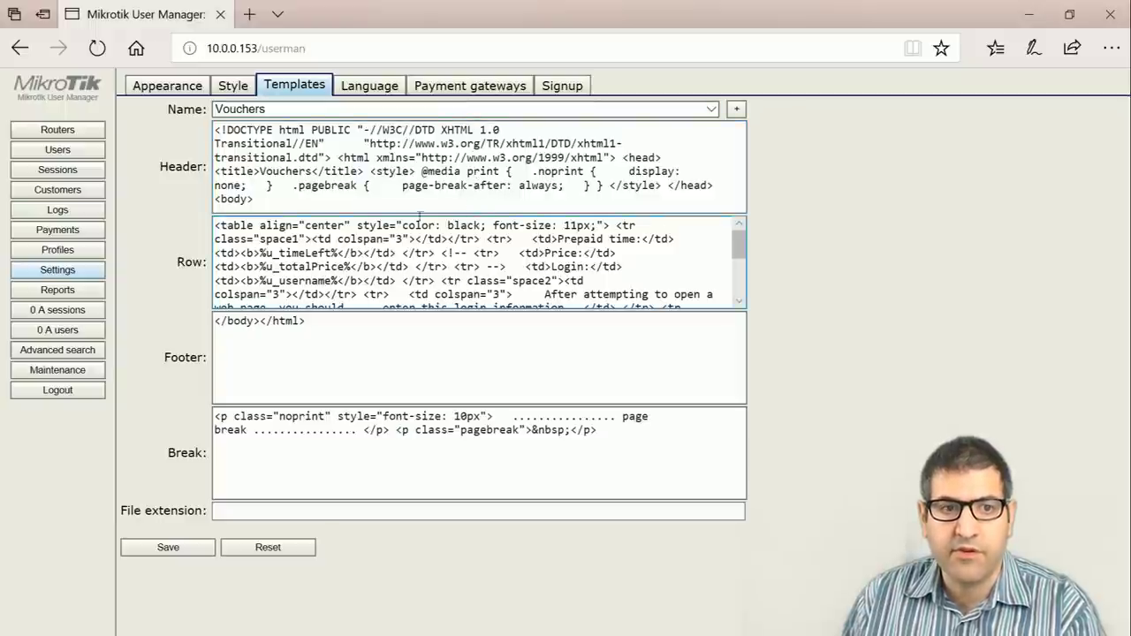
- In a new tab, go to the hotspot gateway address 192.168.30.1
click(250, 15)
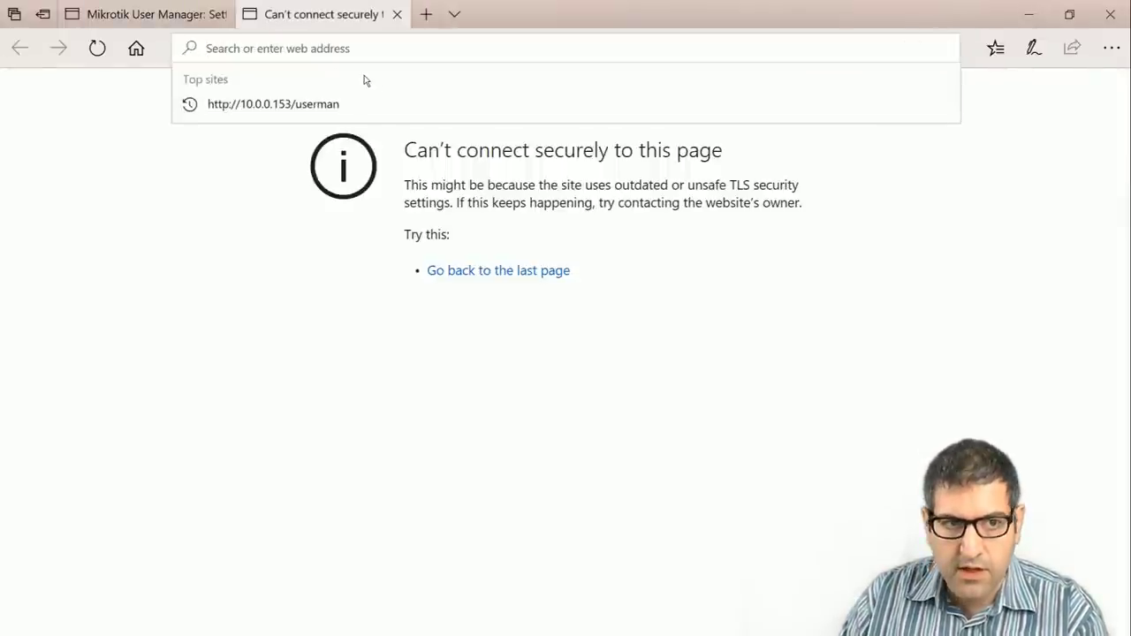
text(10)
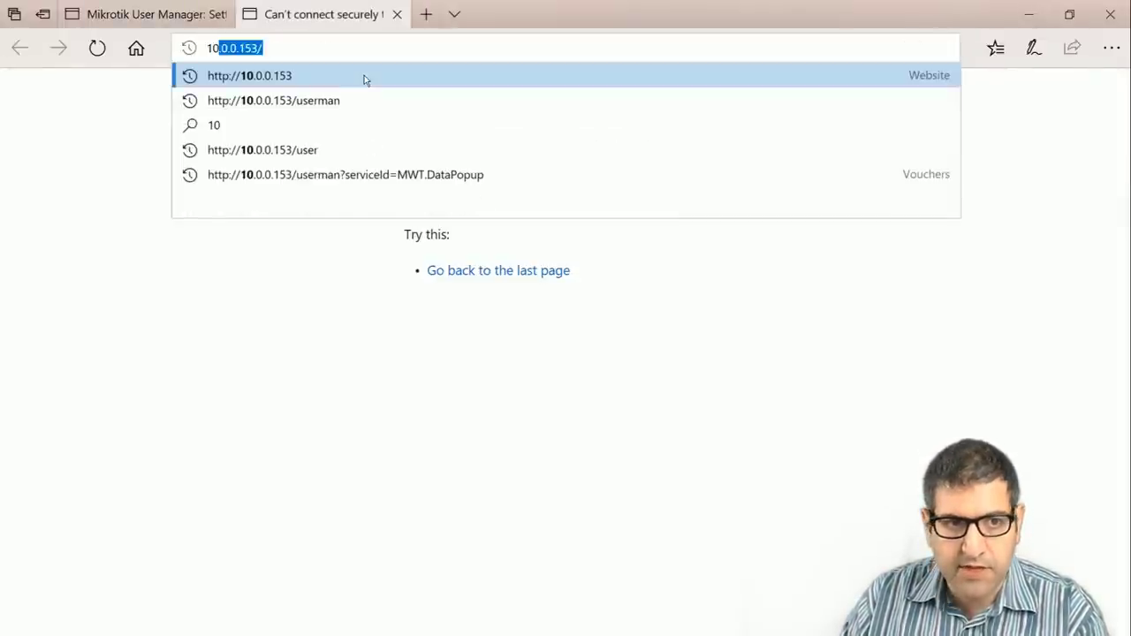
key(BackSpace)
text(02)
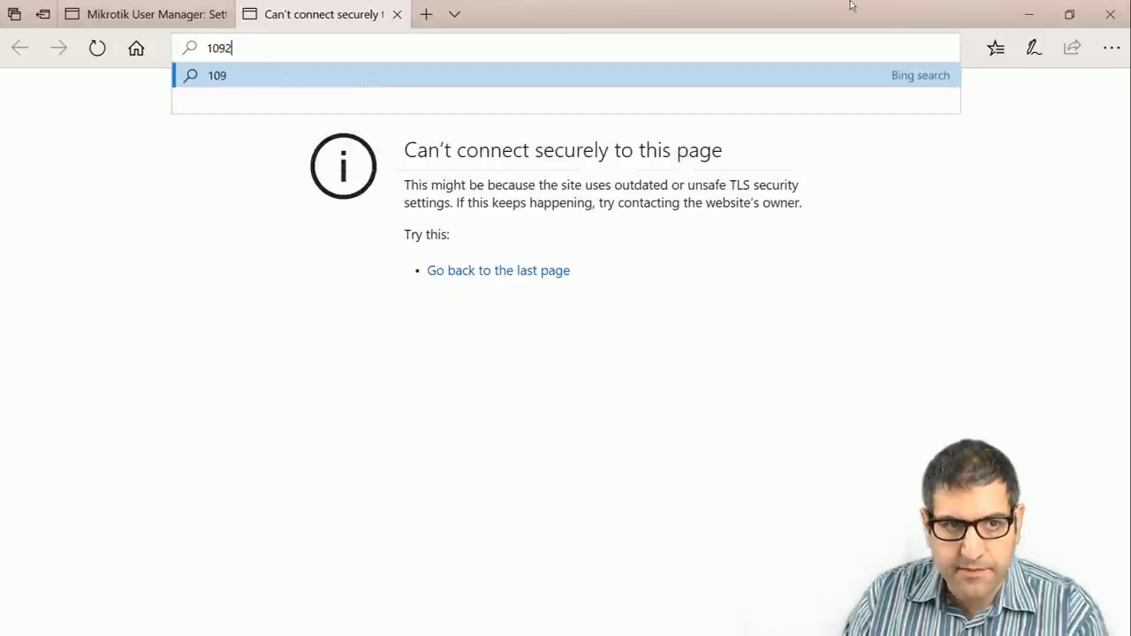
key(BackSpace)
key(BackSpace)
key(BackSpace)
text(92.168.30.1/)
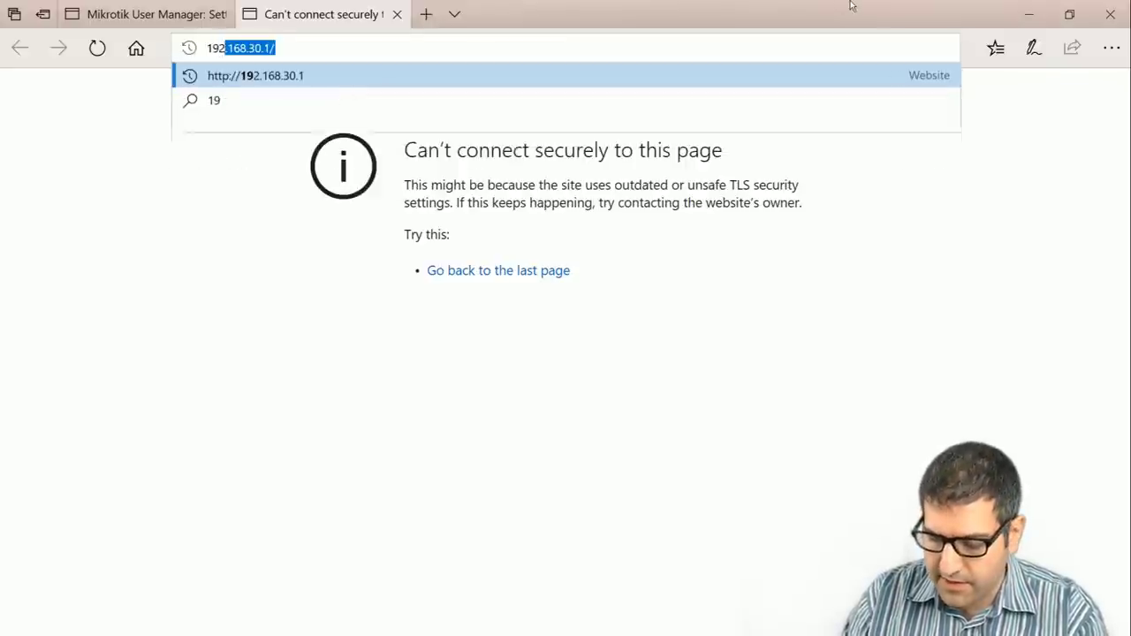
key(Return)
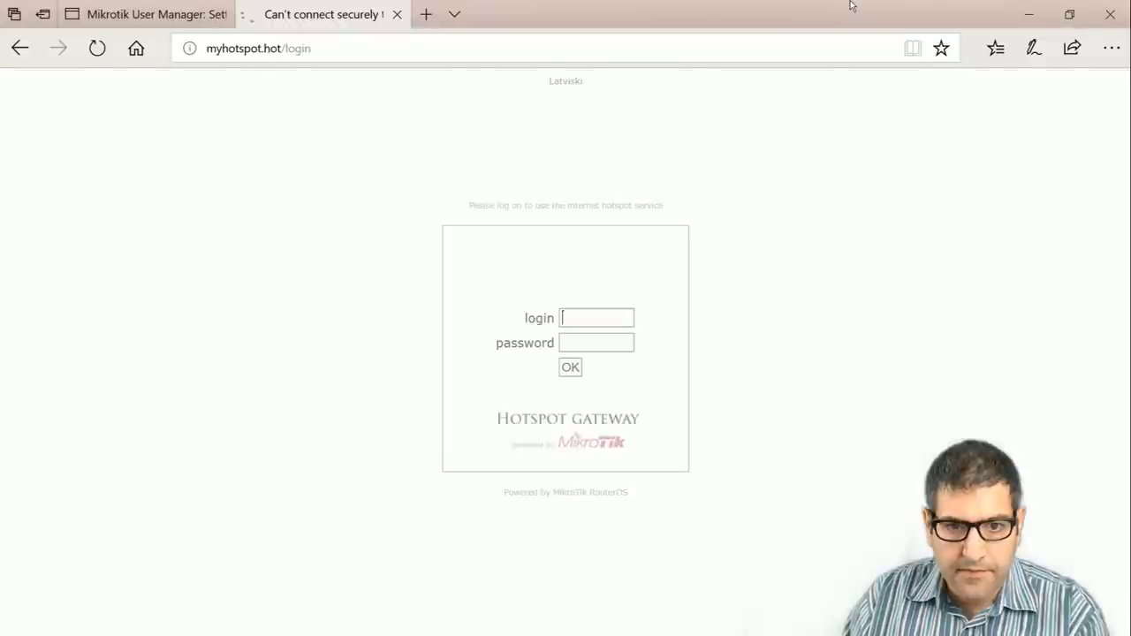
- Log in to the hotspot with the user's username and password to reach the status page
key(Tab)
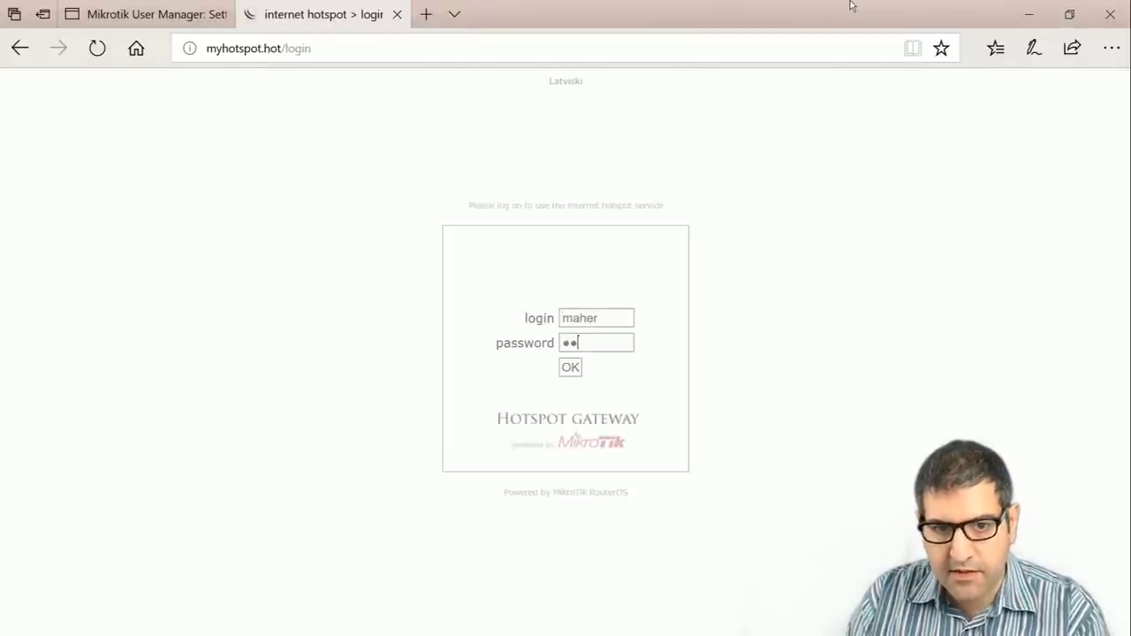
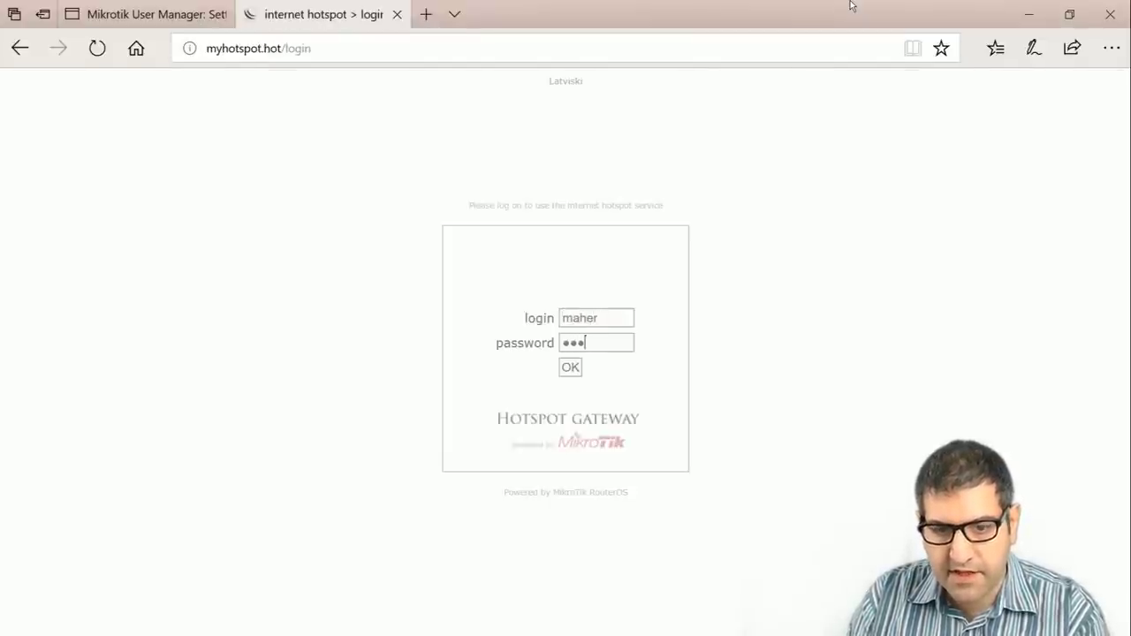
key(Return)
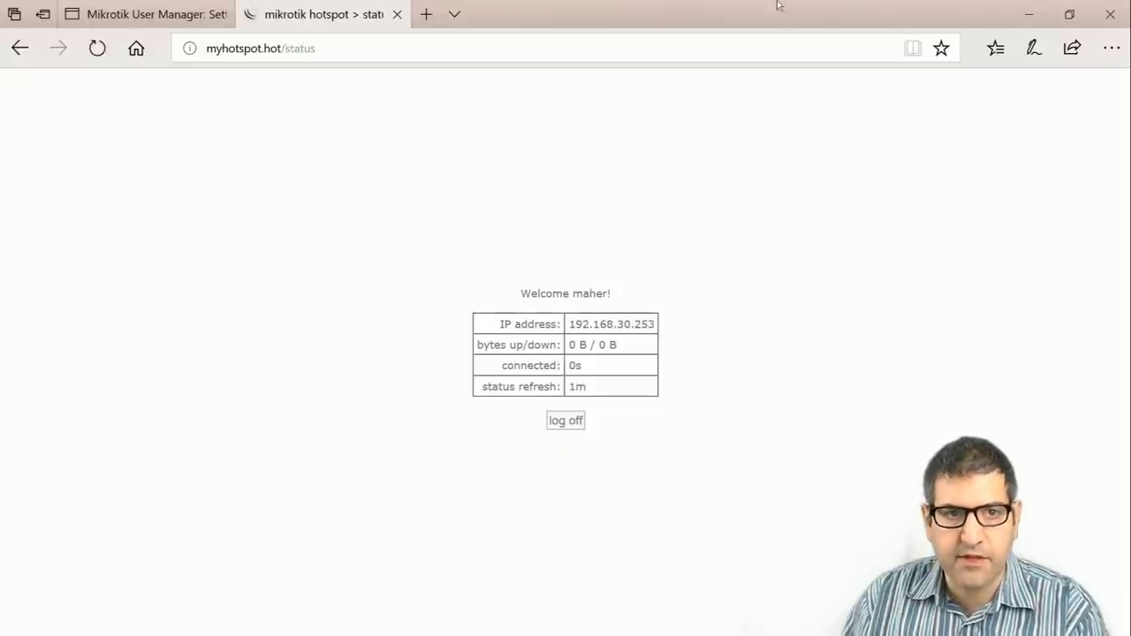
click(320, 49)
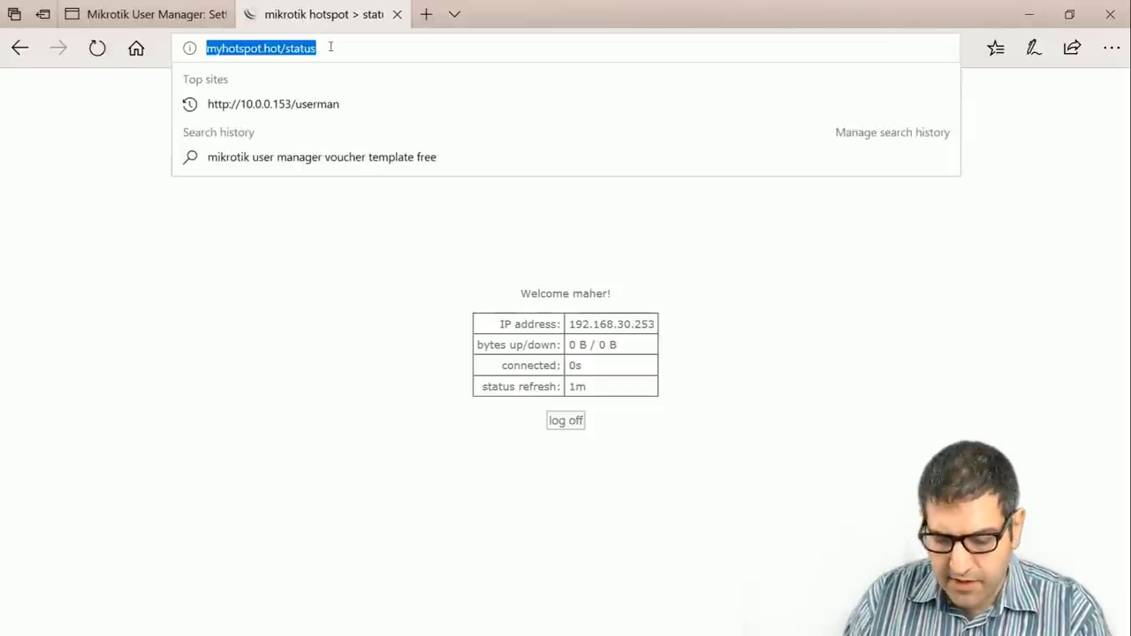
- Search 'mikrotik user manager voucher template free' and open the Kangndo Free Hotspot Voucher Templates Archive
text(Mikrotik user manager voucher template free)
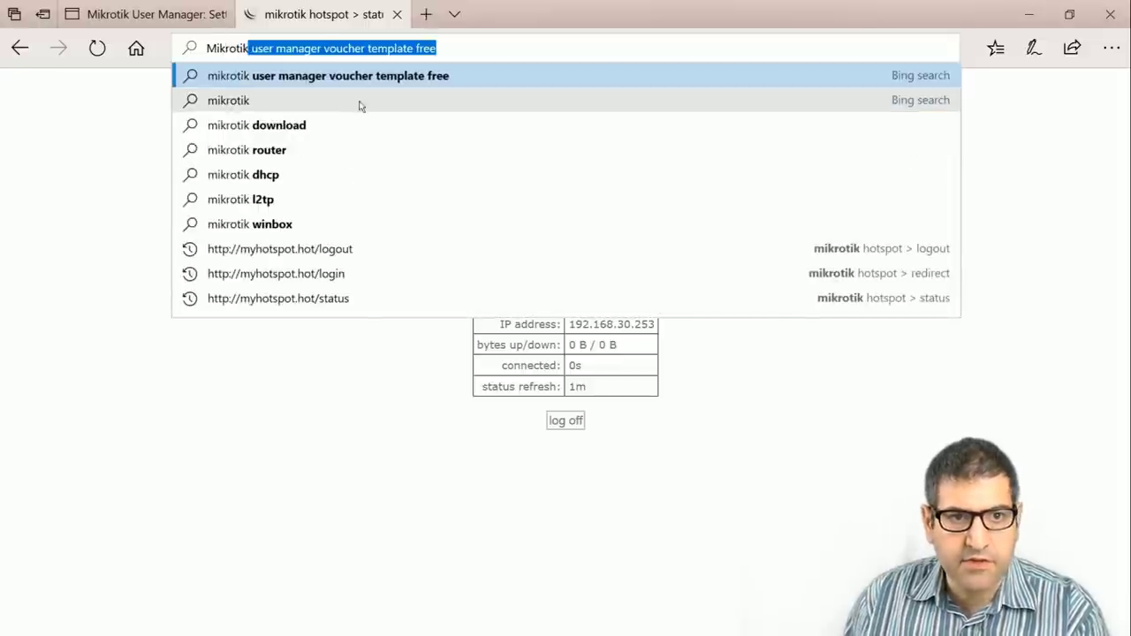
click(382, 85)
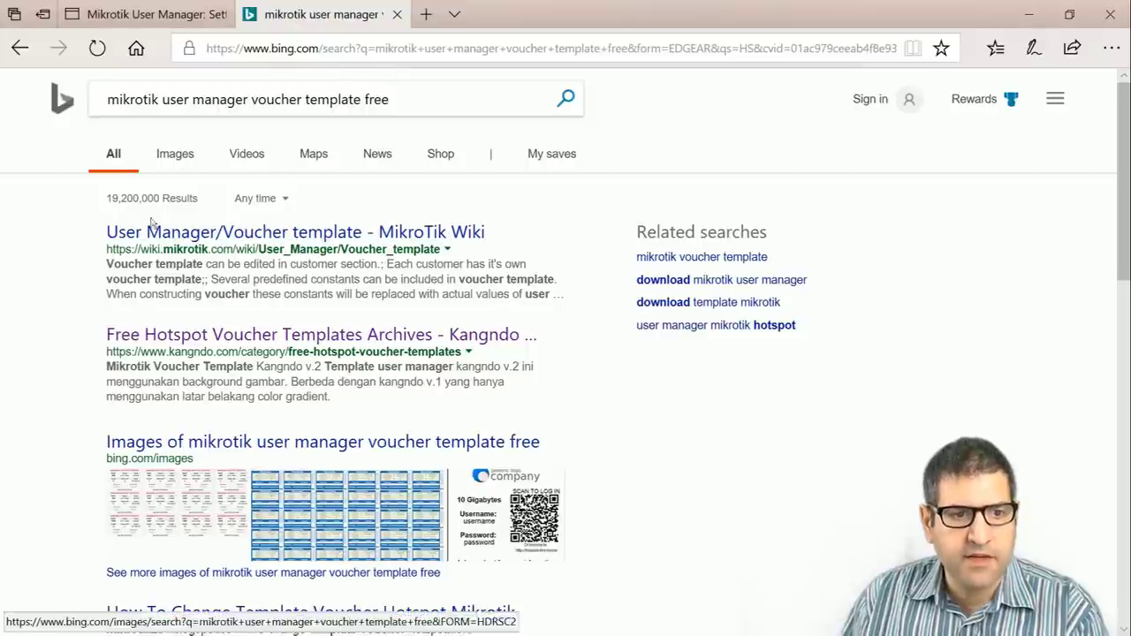
scroll(159, 225, down, 2)
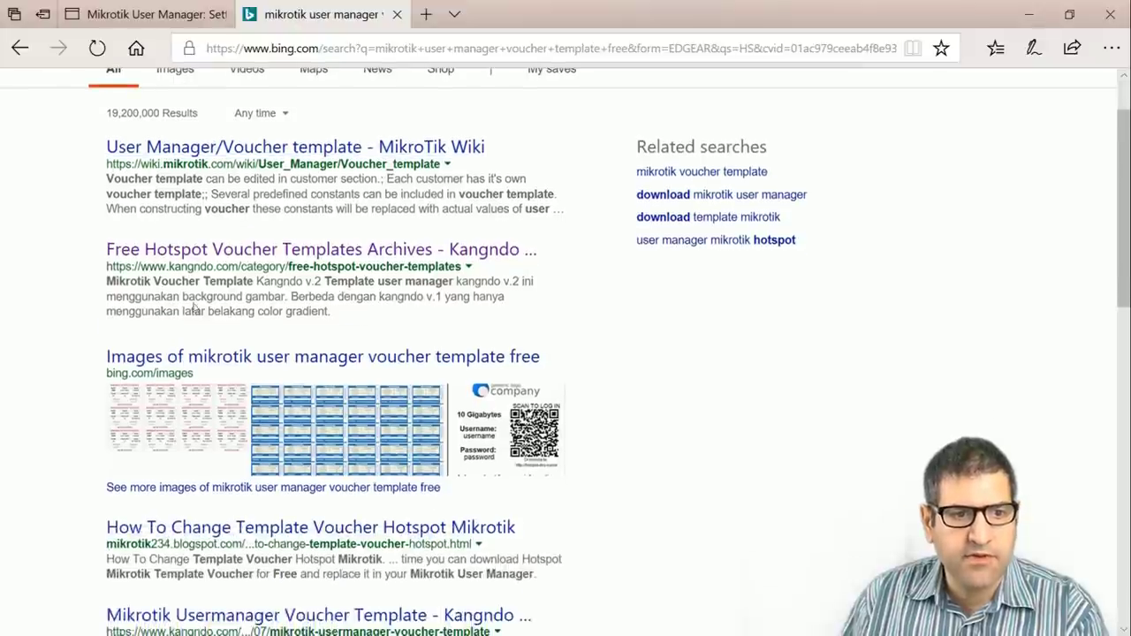
click(218, 251)
scroll(372, 199, down, 2)
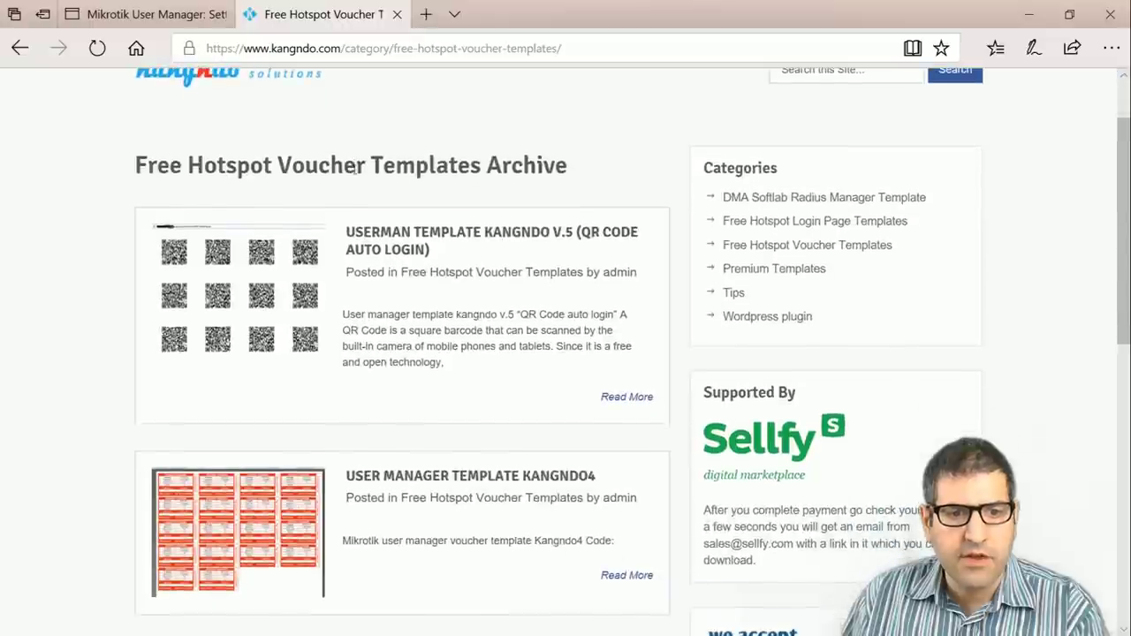
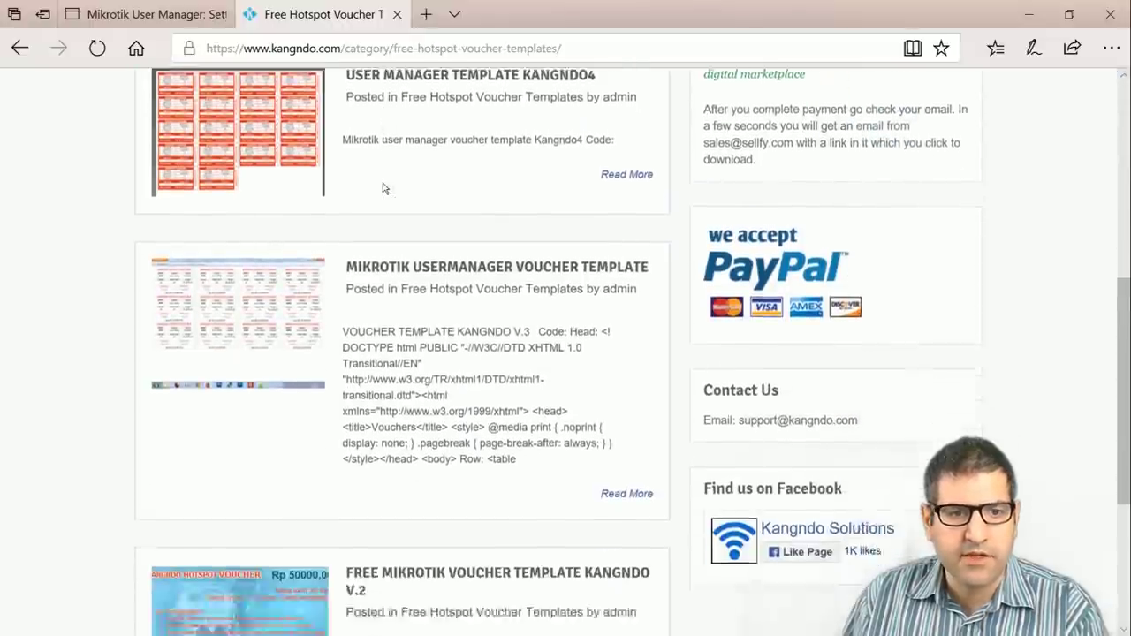
- Open the Kangndo4 User Manager template article and select its Header and Row code
scroll(383, 183, up, 2)
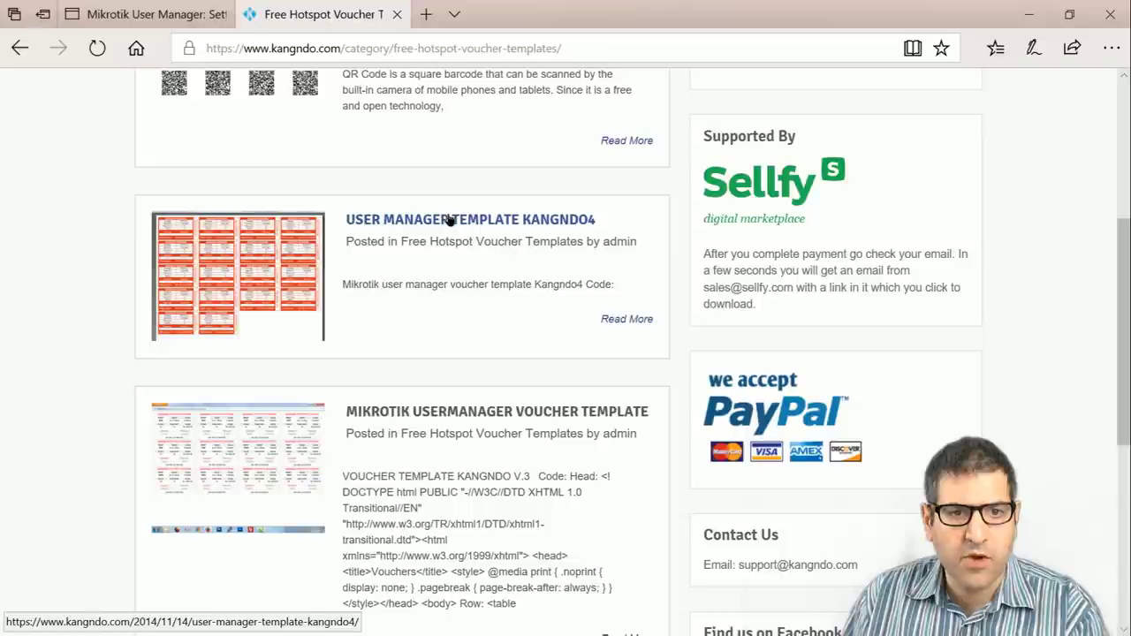
click(450, 219)
scroll(433, 224, down, 2)
scroll(433, 224, down, 2)
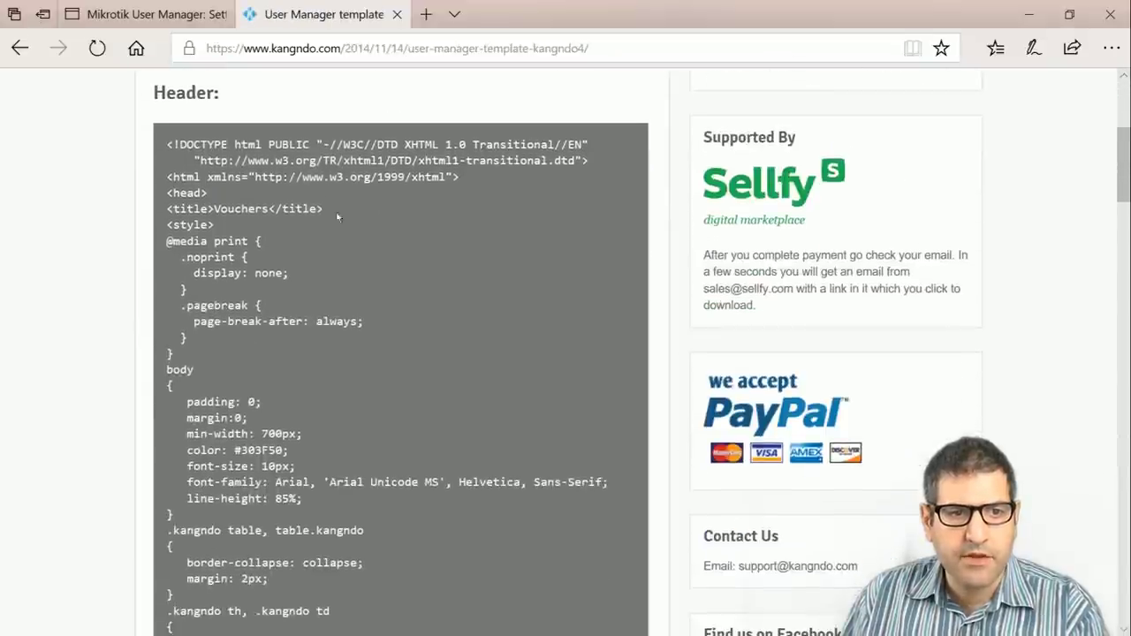
drag(168, 141, 292, 276)
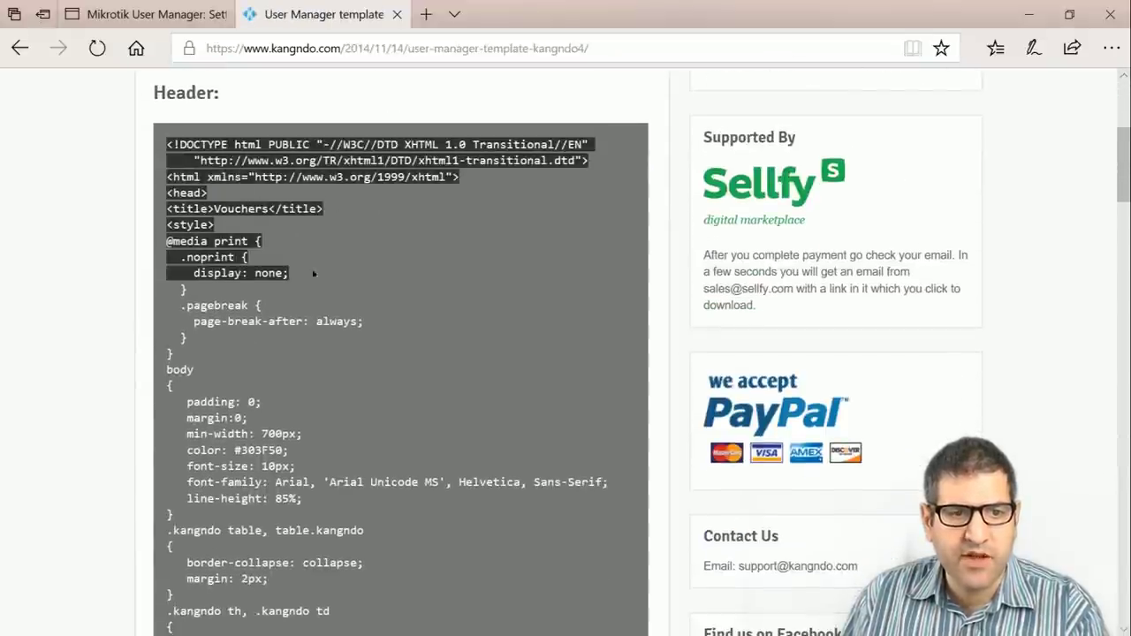
scroll(334, 332, down, 4)
scroll(334, 333, down, 5)
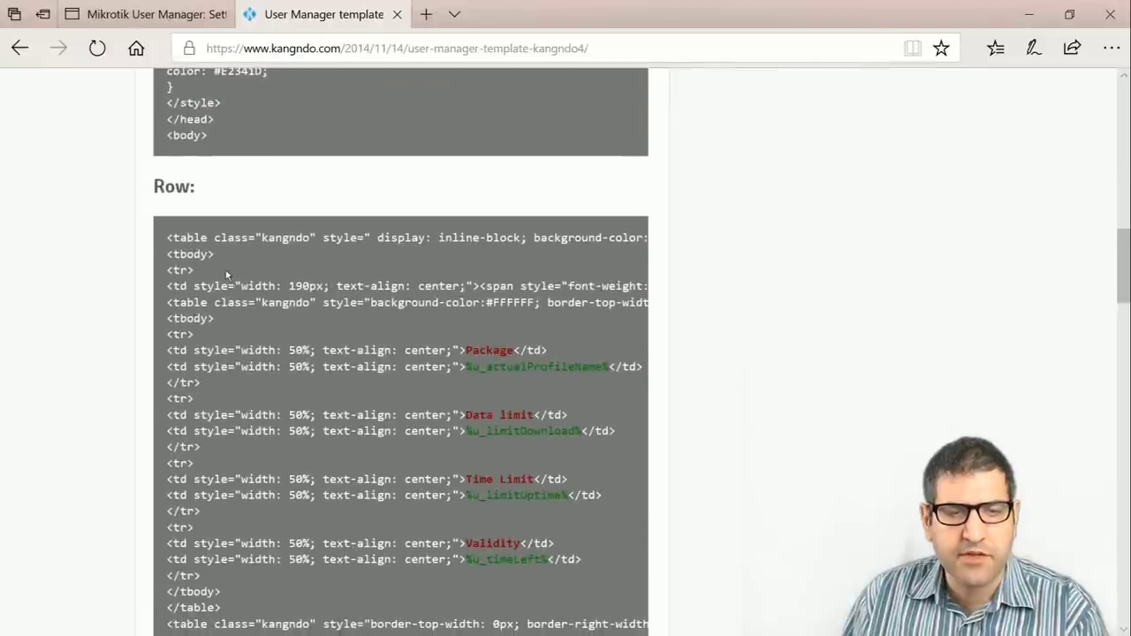
drag(177, 237, 378, 411)
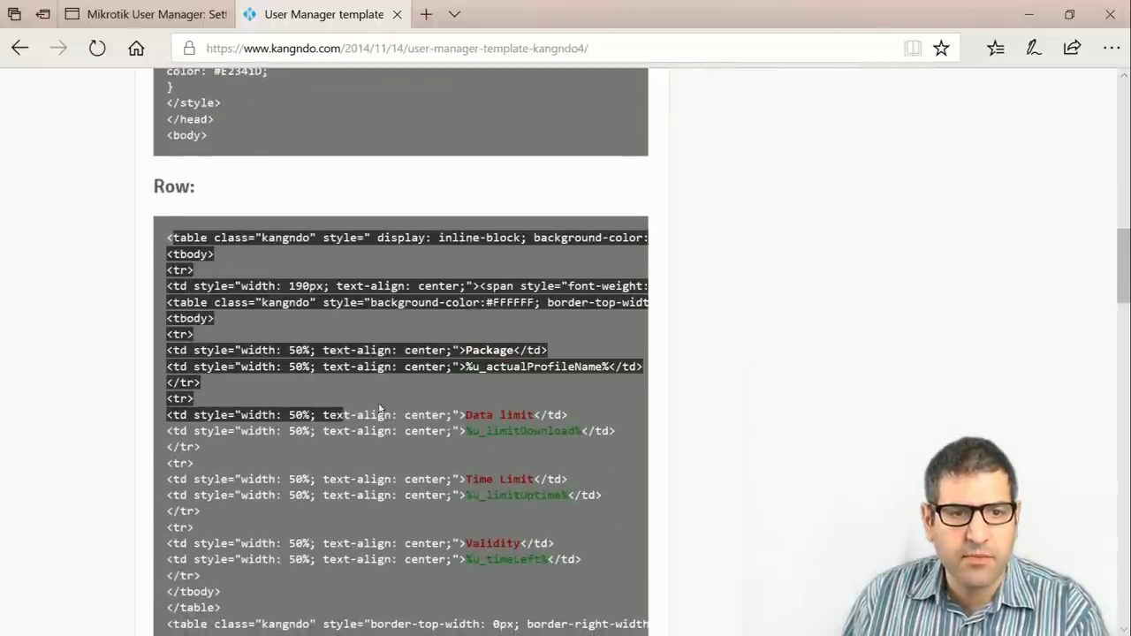
- Review the sample red voucher result, zoom the page out twice, and close the article
scroll(362, 382, down, 10)
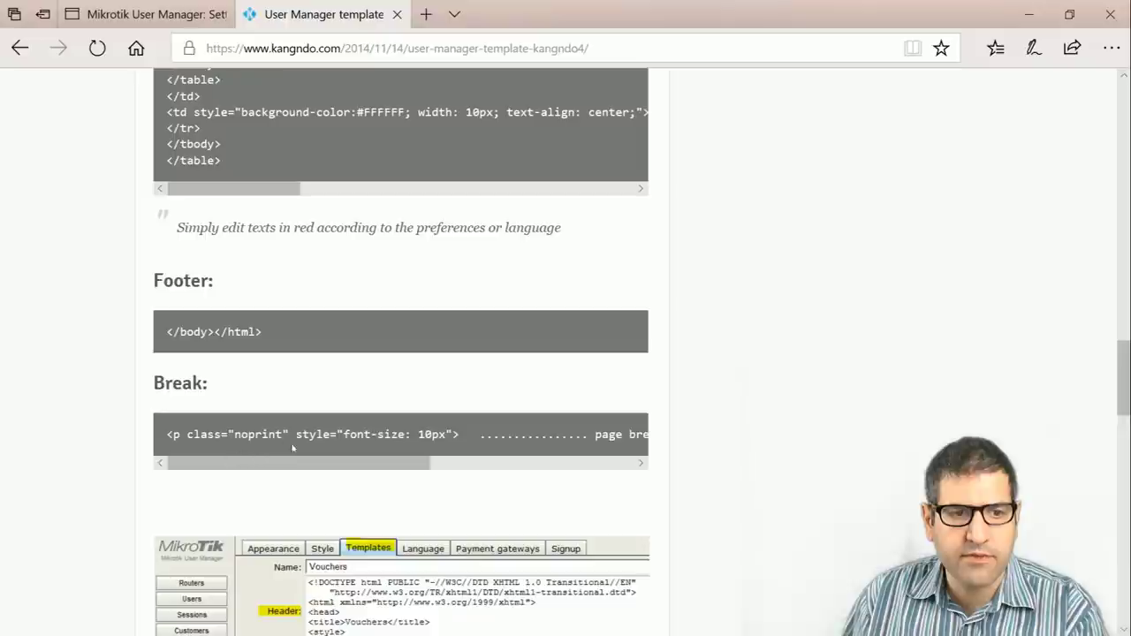
scroll(362, 428, up, 1)
scroll(363, 428, down, 2)
scroll(359, 437, up, 10)
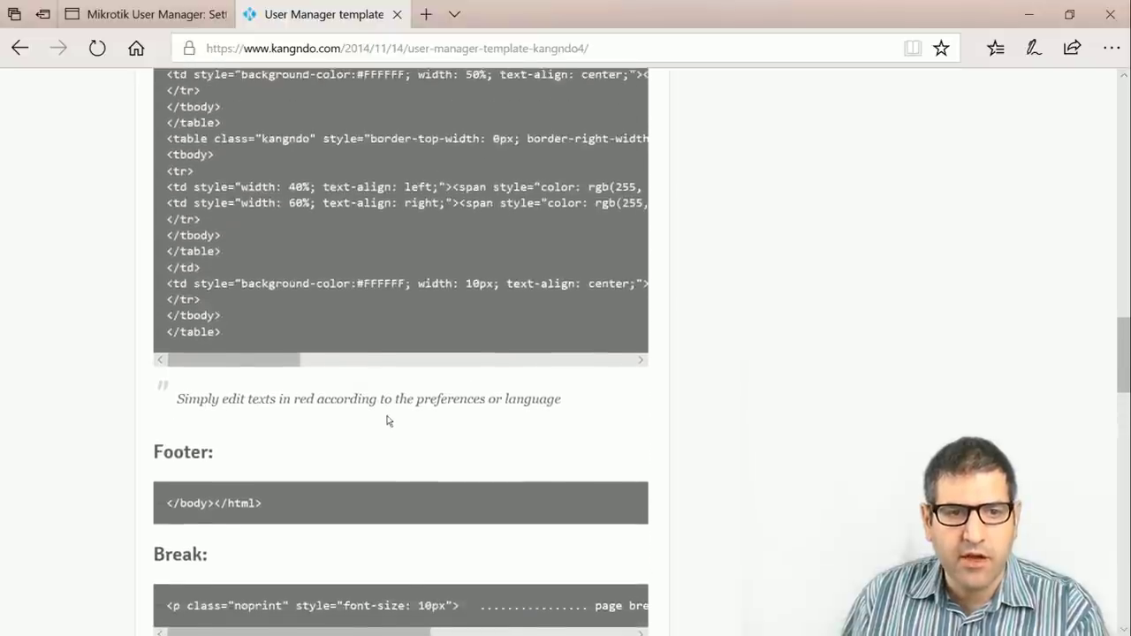
scroll(385, 398, down, 5)
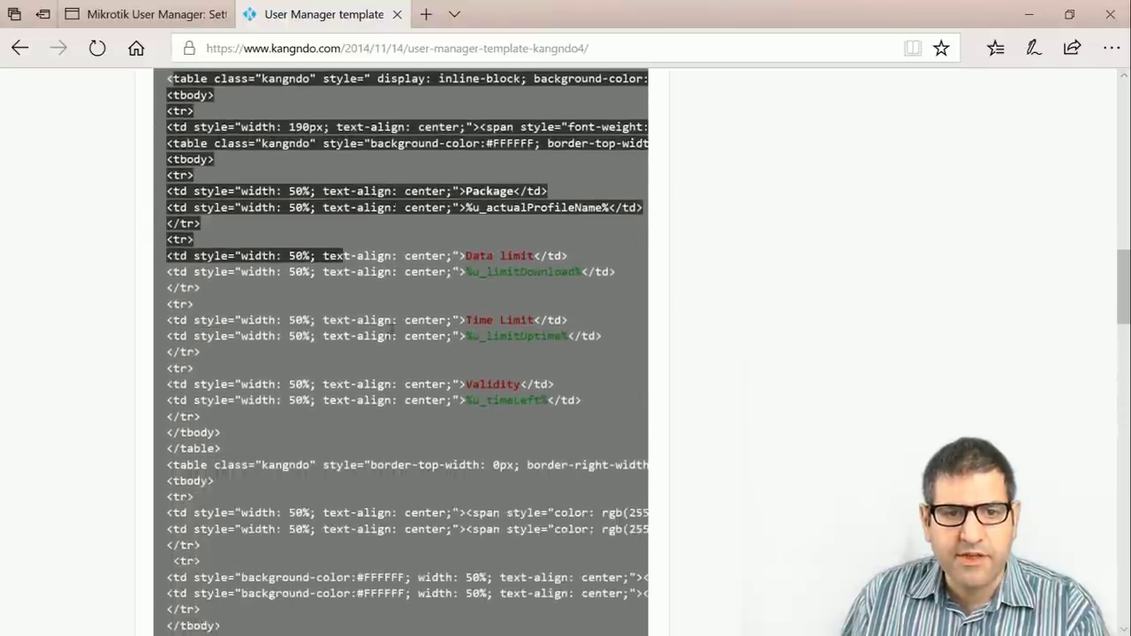
scroll(412, 305, down, 11)
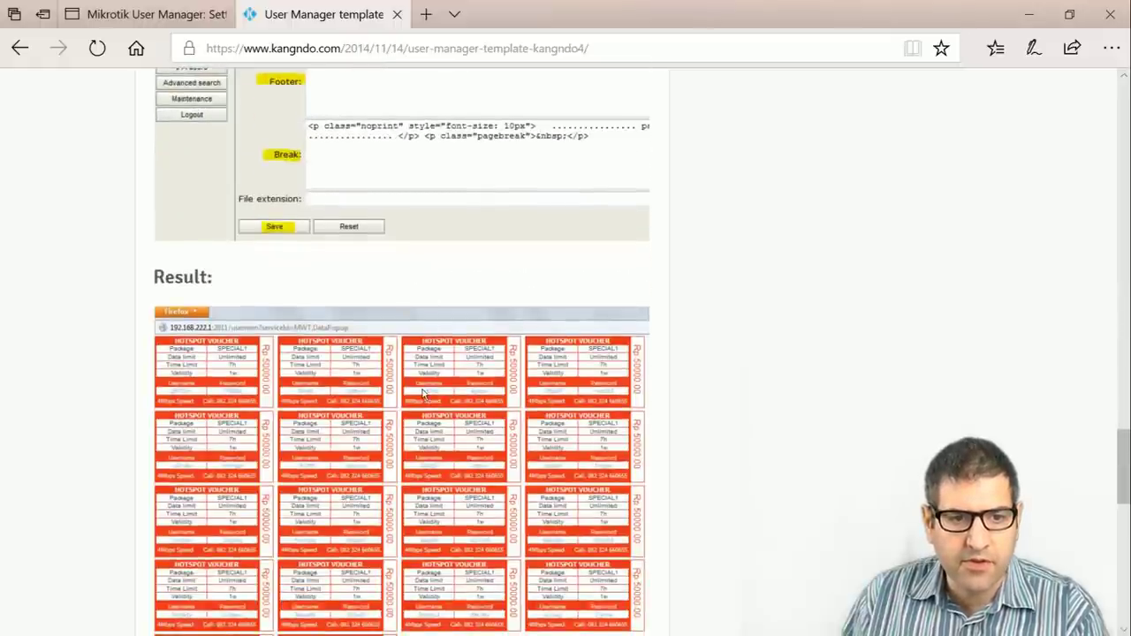
scroll(446, 367, down, 1)
scroll(642, 299, up, 5)
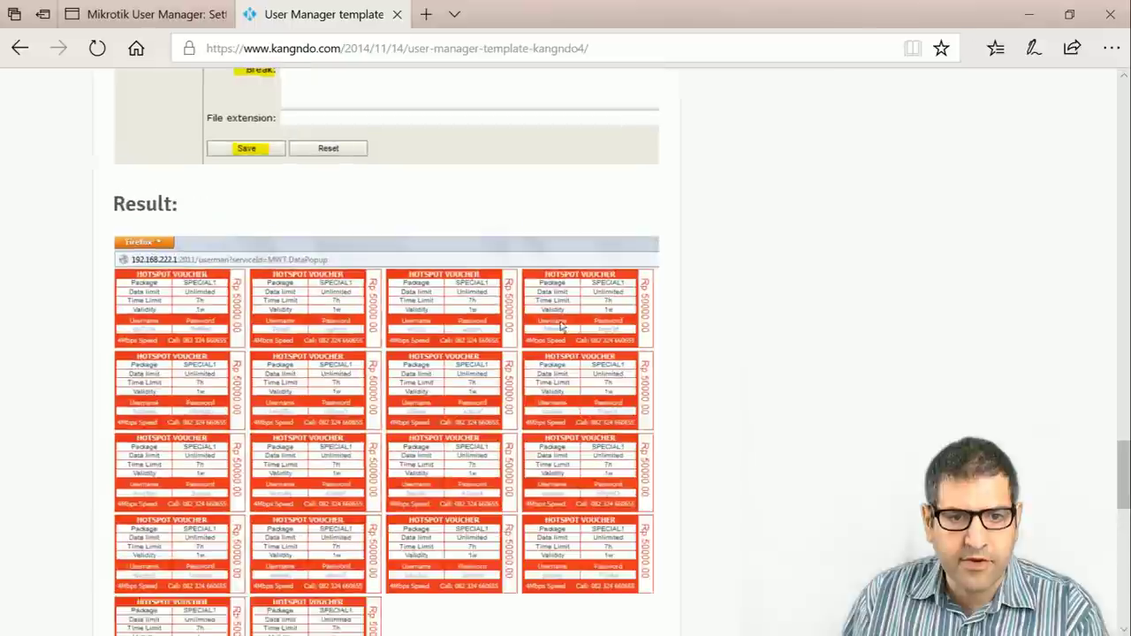
scroll(596, 389, up, 1)
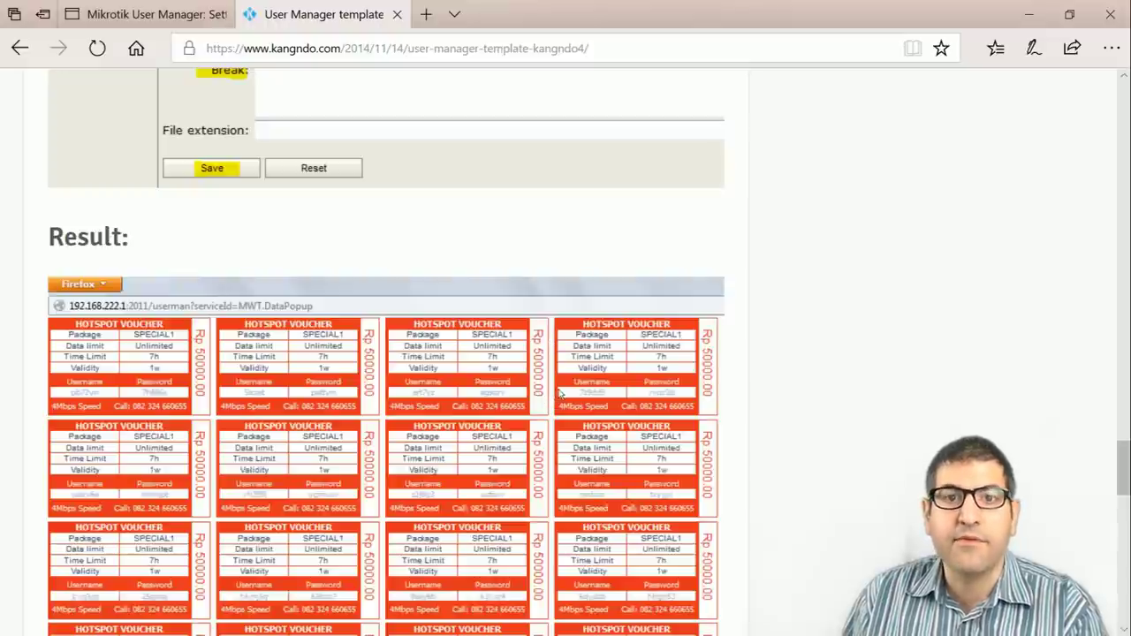
scroll(576, 299, up, 15)
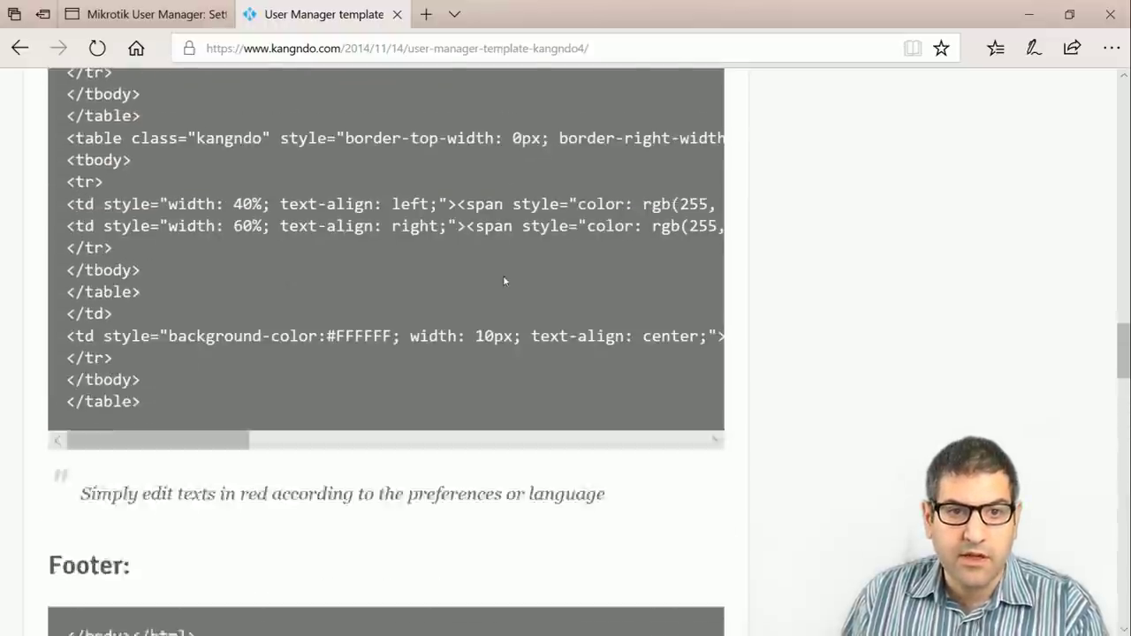
scroll(504, 281, up, 5)
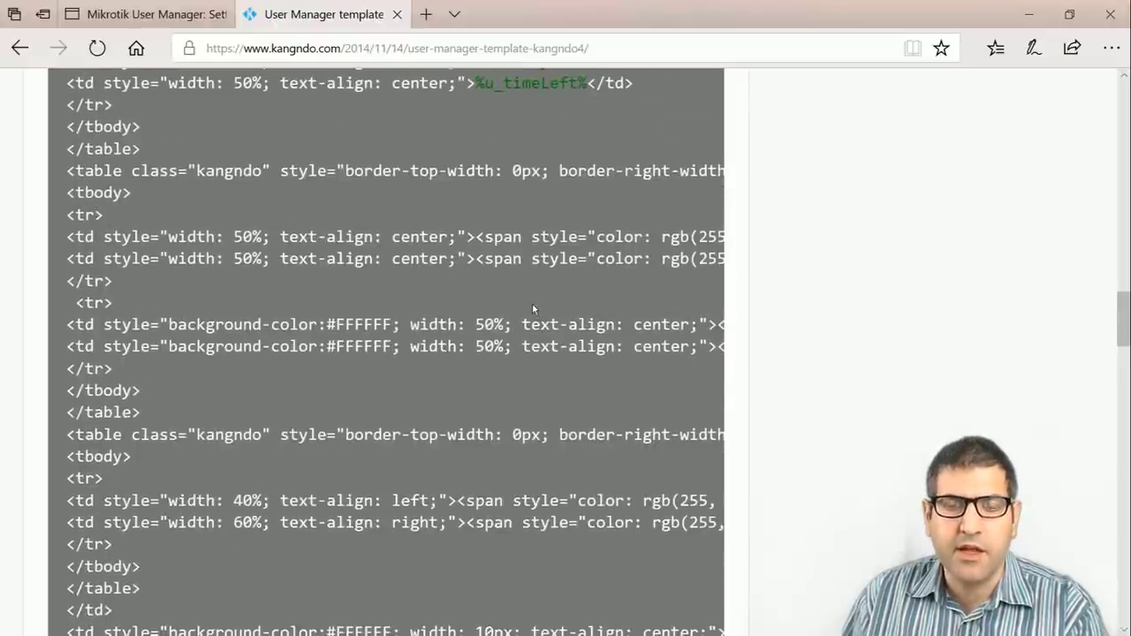
key(ctrl+minus)
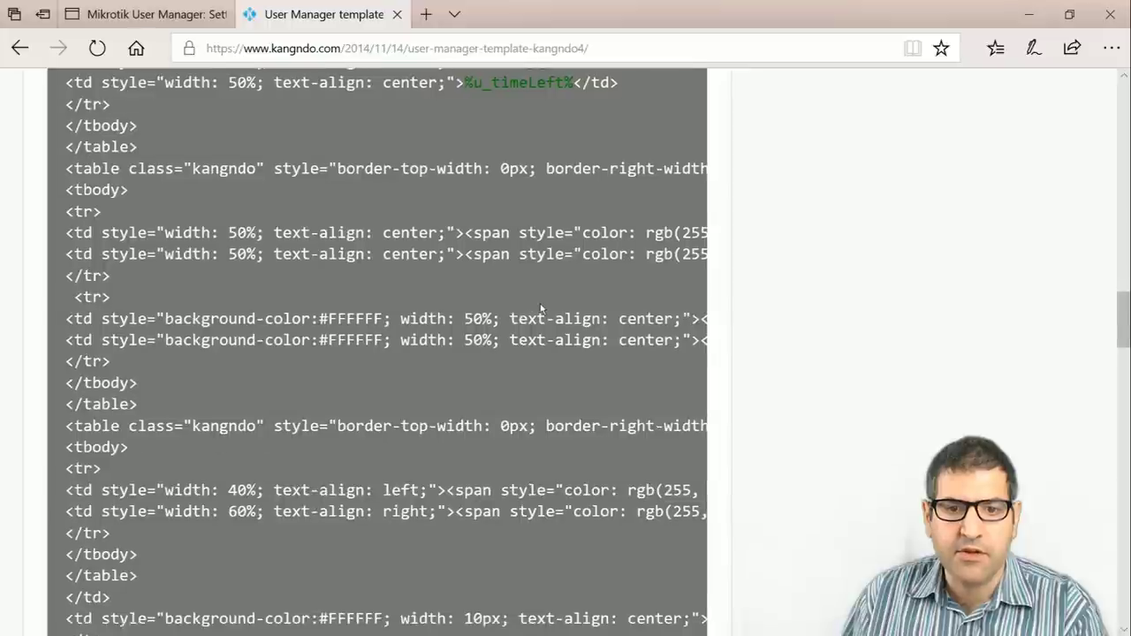
key(ctrl+minus)
key(ctrl+minus)
key(ctrl+minus)
key(ctrl+minus)
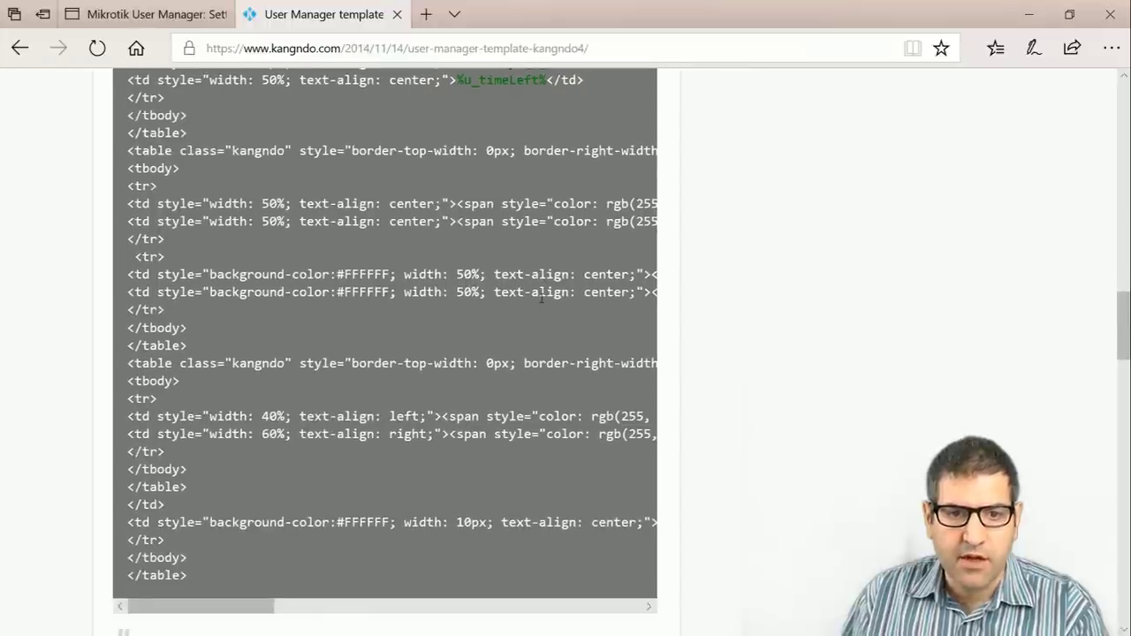
click(397, 14)
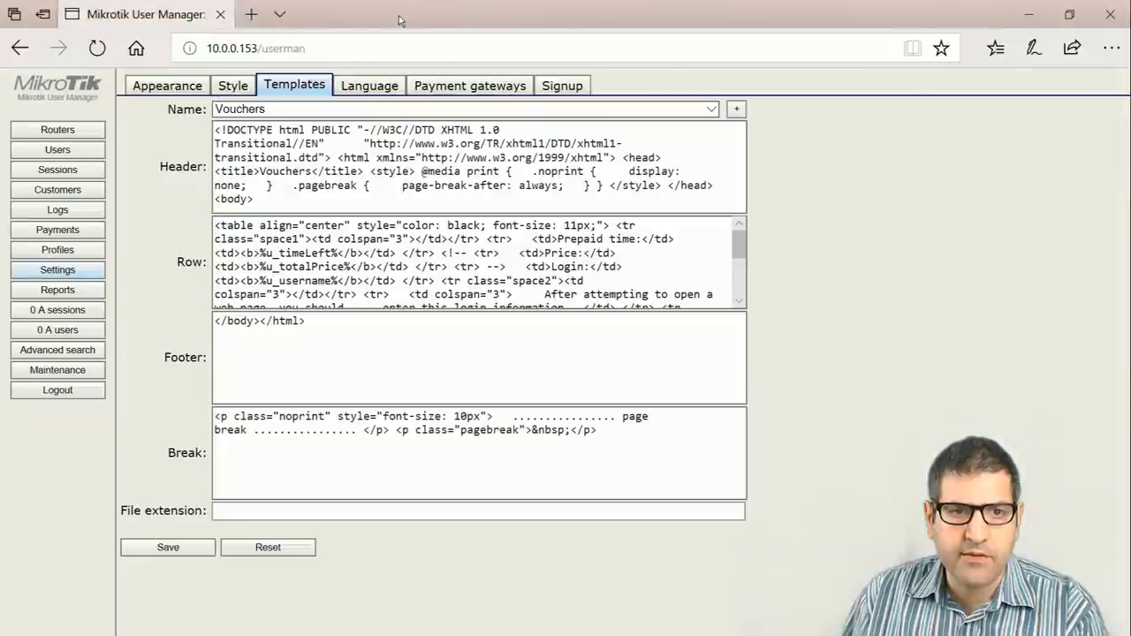
- Open the Voucher Template document from the desktop in Word and select its Header code
click(1029, 15)
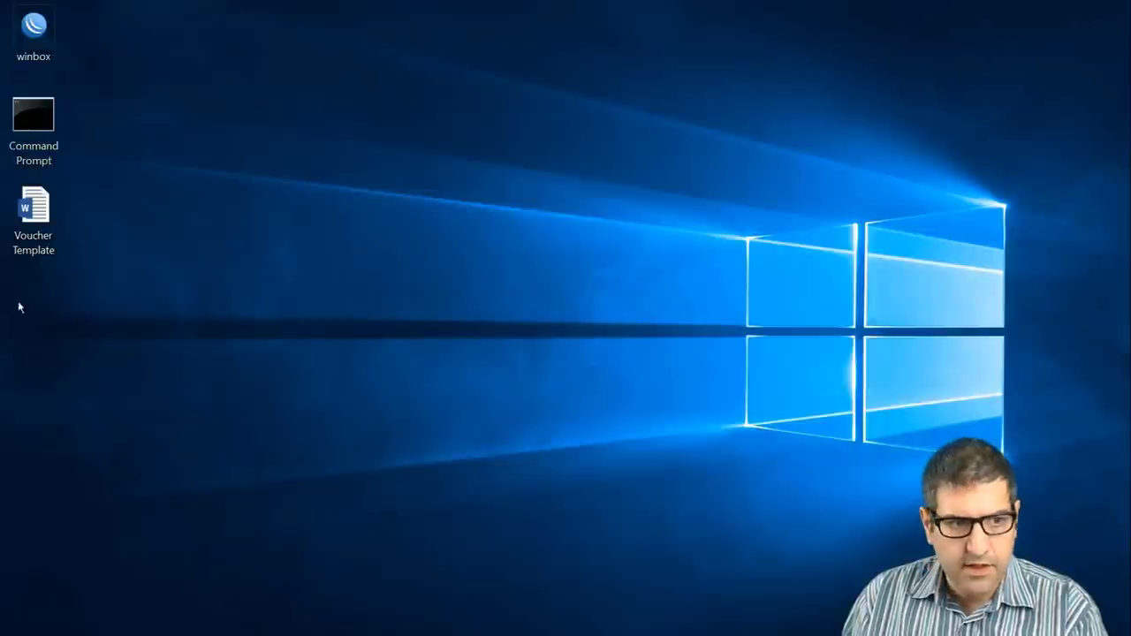
double_click(41, 228)
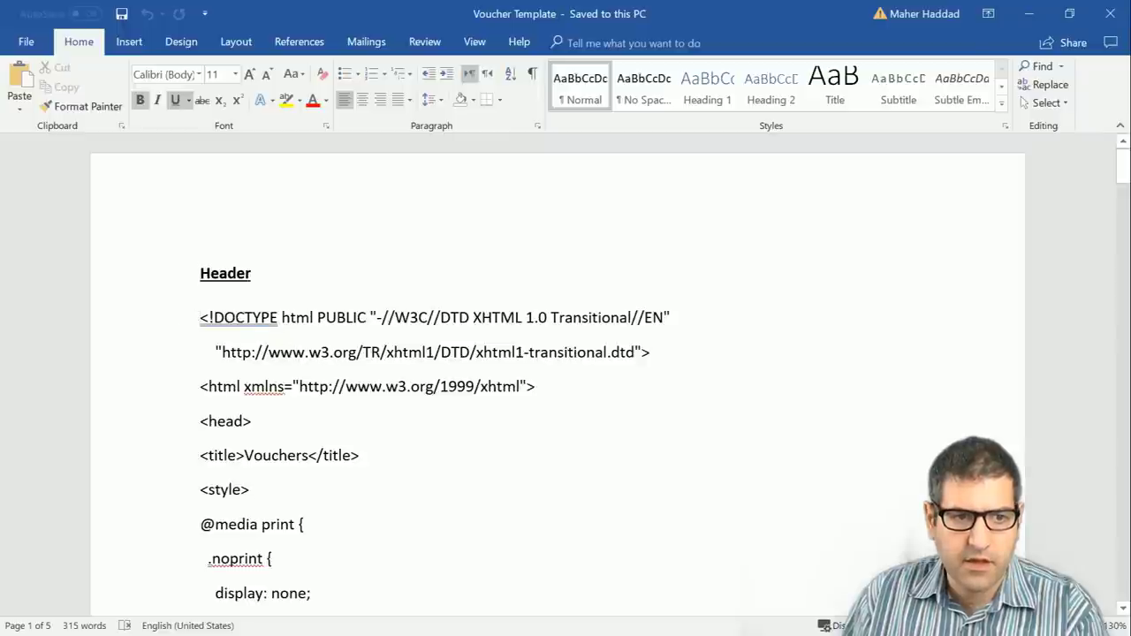
drag(200, 317, 270, 239)
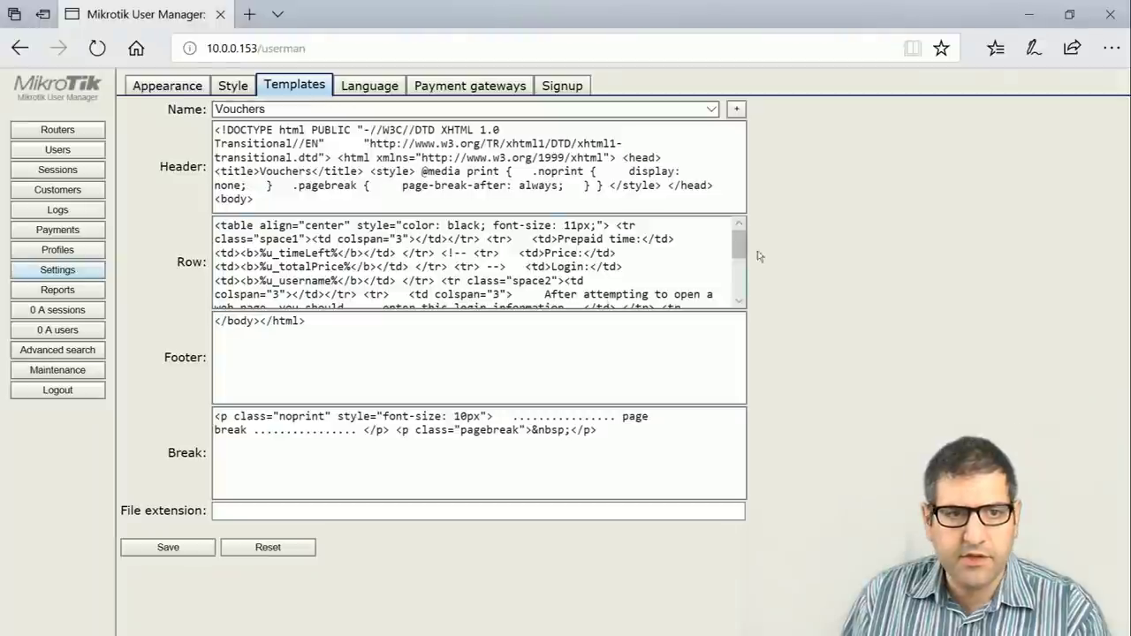
- Replace the Vouchers template's Header code with the pasted HOTSPOT VOUCHER HTML
click(475, 212)
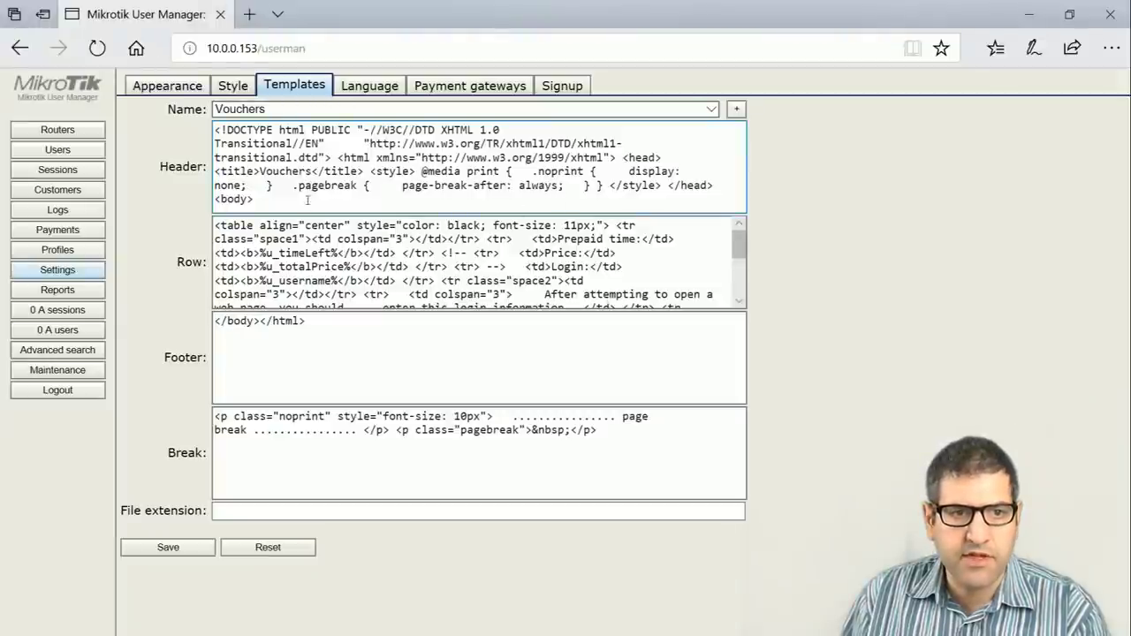
drag(260, 199, 201, 123)
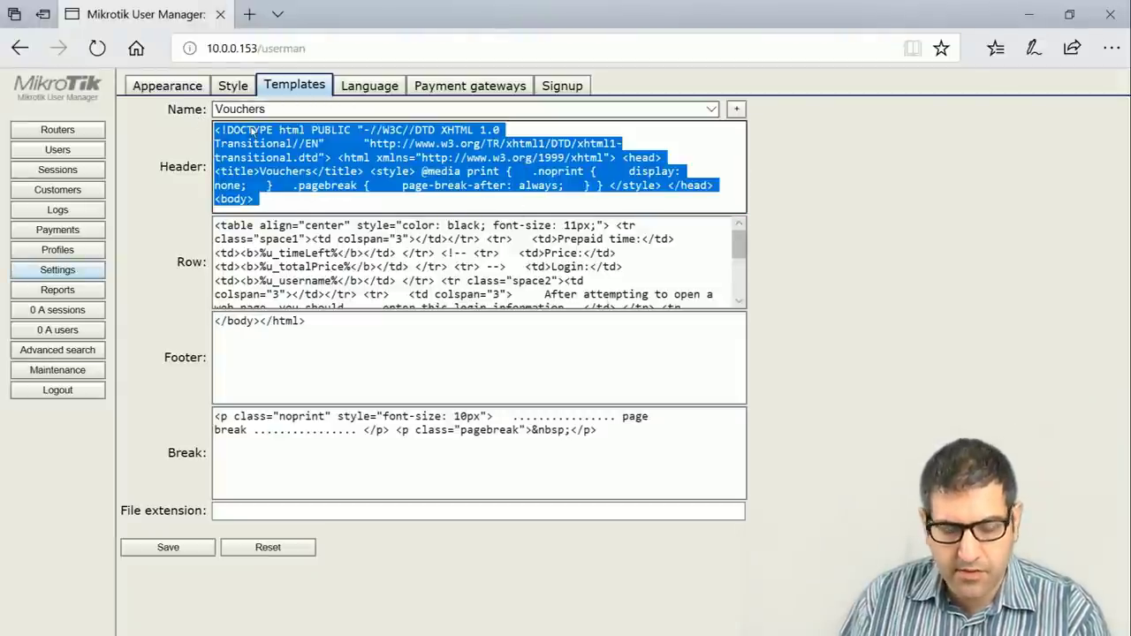
key(ctrl+v)
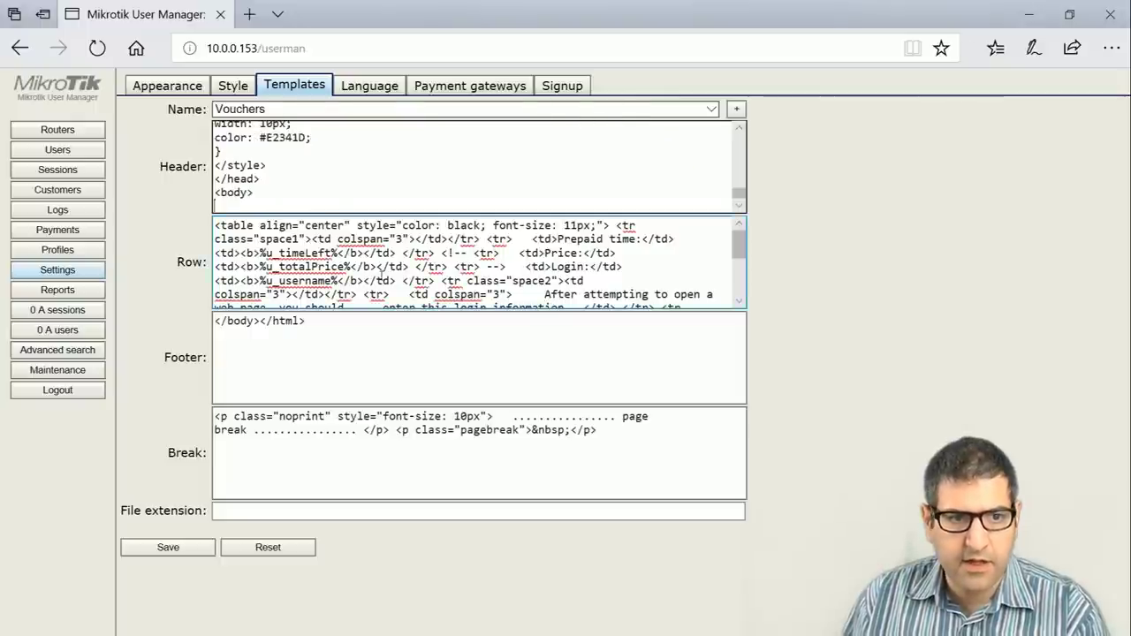
- Copy the Row code from the Word document into the Row box and save the template
key(alt+Tab)
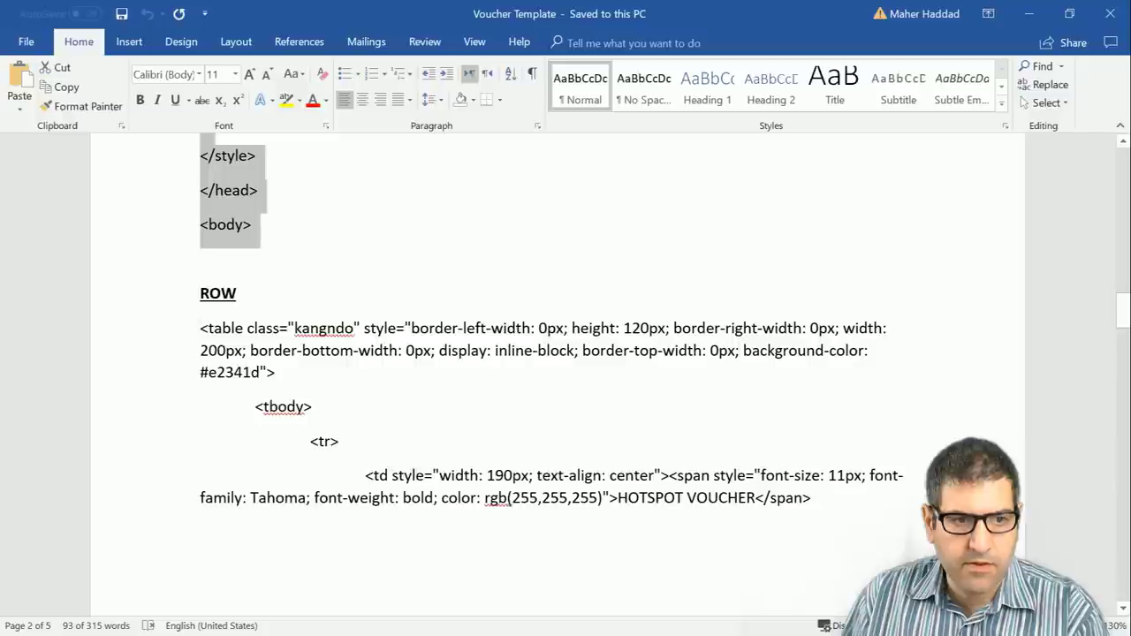
drag(190, 332, 624, 475)
key(alt+Tab)
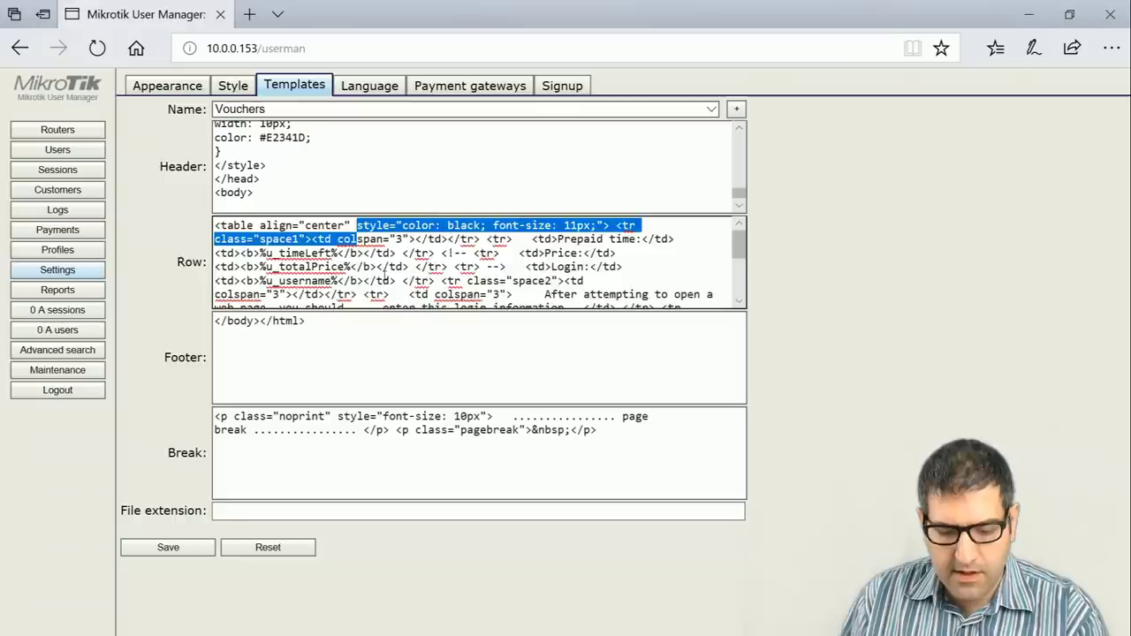
key(ctrl+v)
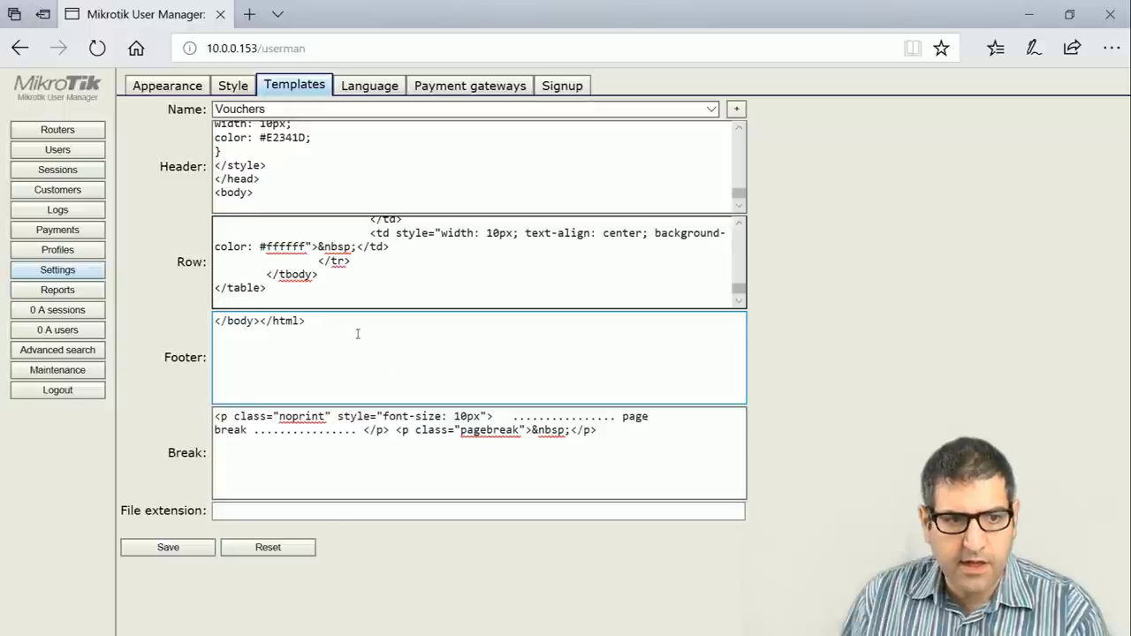
click(168, 549)
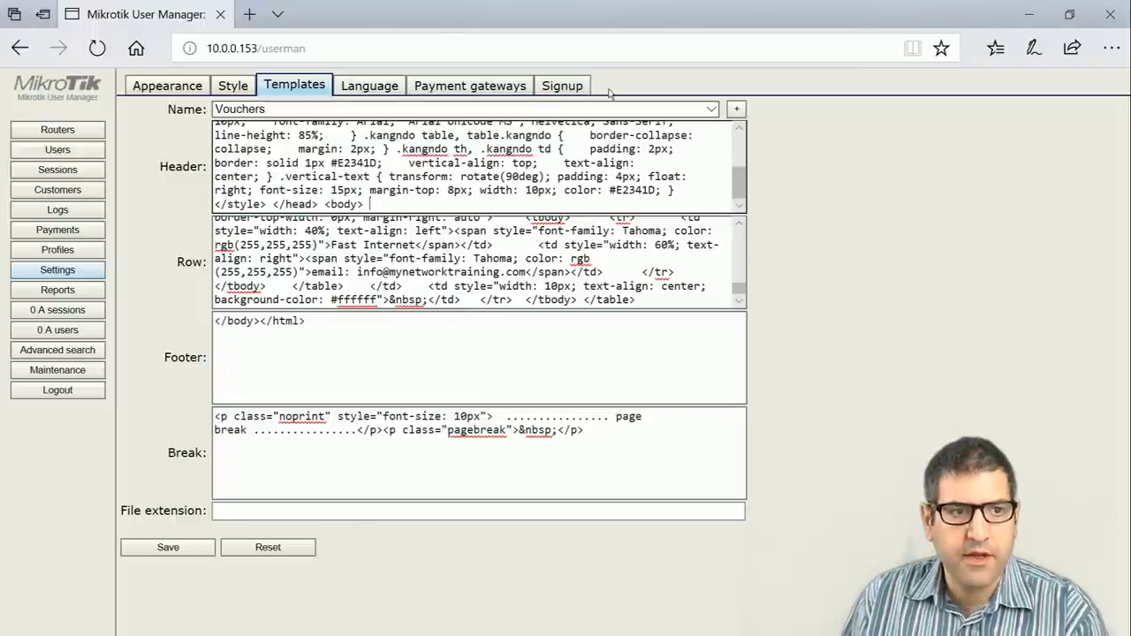
- Select every user except user4 and generate vouchers for the ten selected Silver users
click(76, 152)
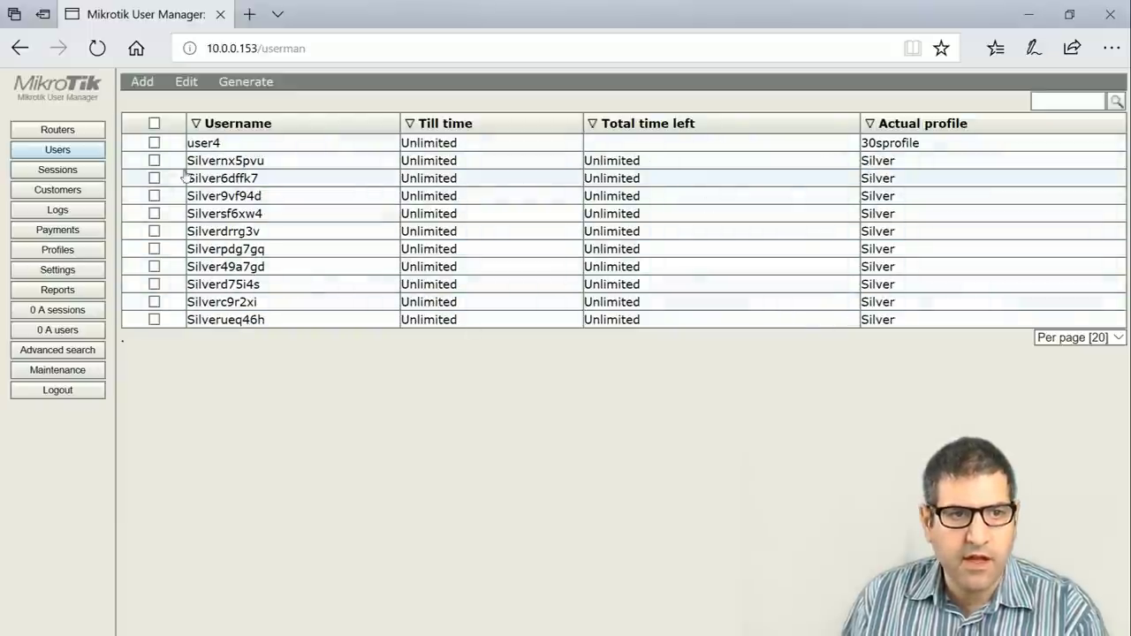
click(154, 123)
click(153, 143)
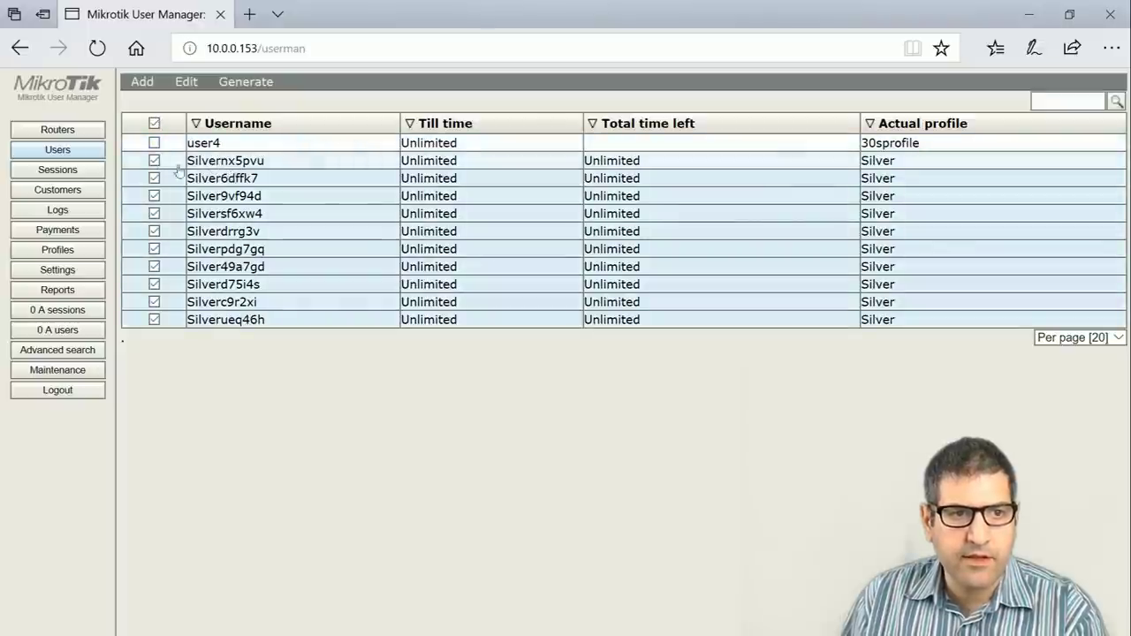
click(246, 81)
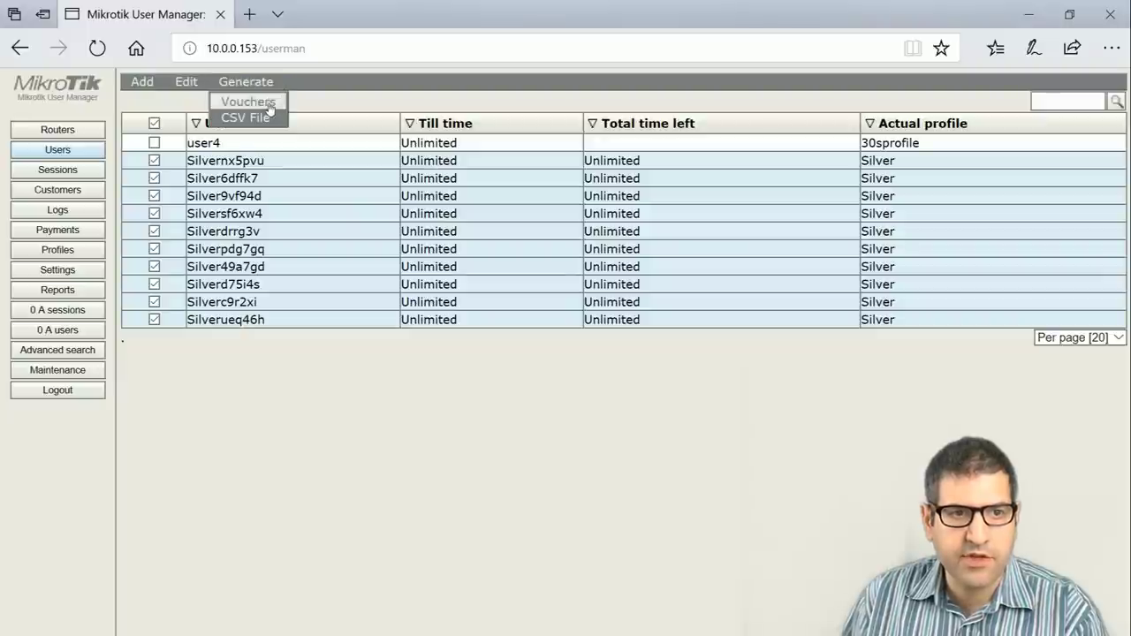
click(269, 106)
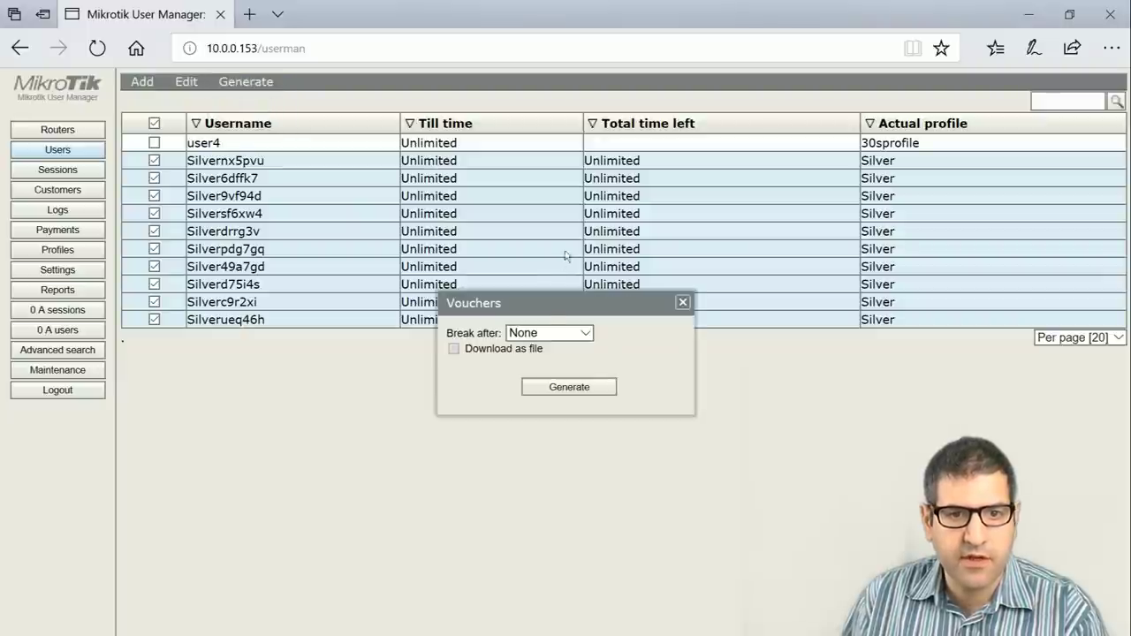
click(563, 389)
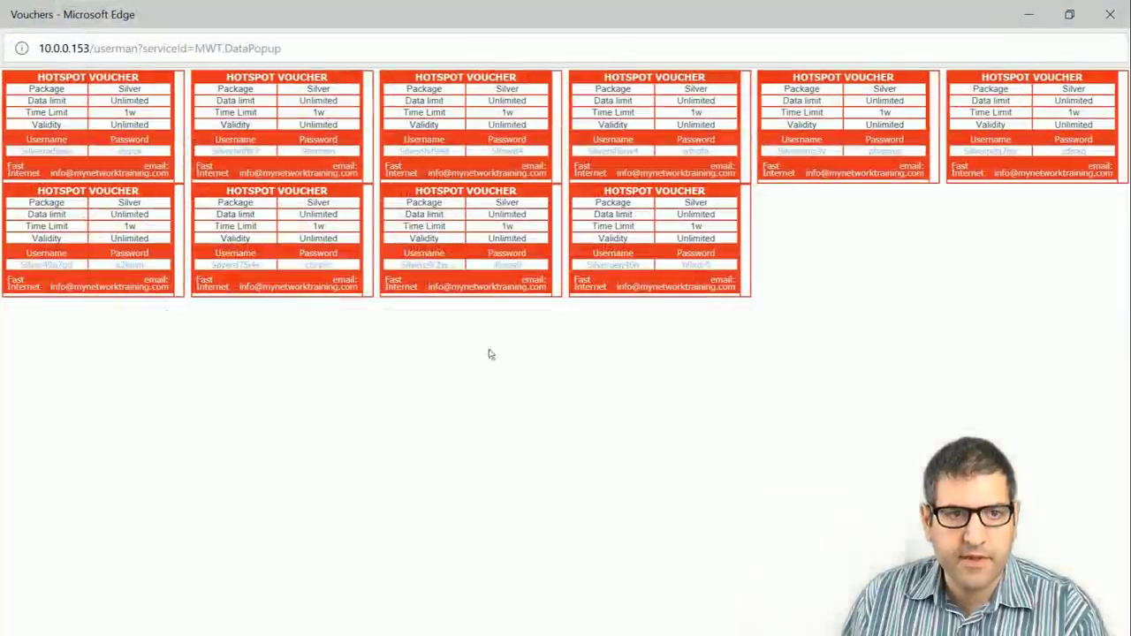
- Zoom the voucher popup in twice, check the first card's username and email text, then close it
key(ctrl+plus)
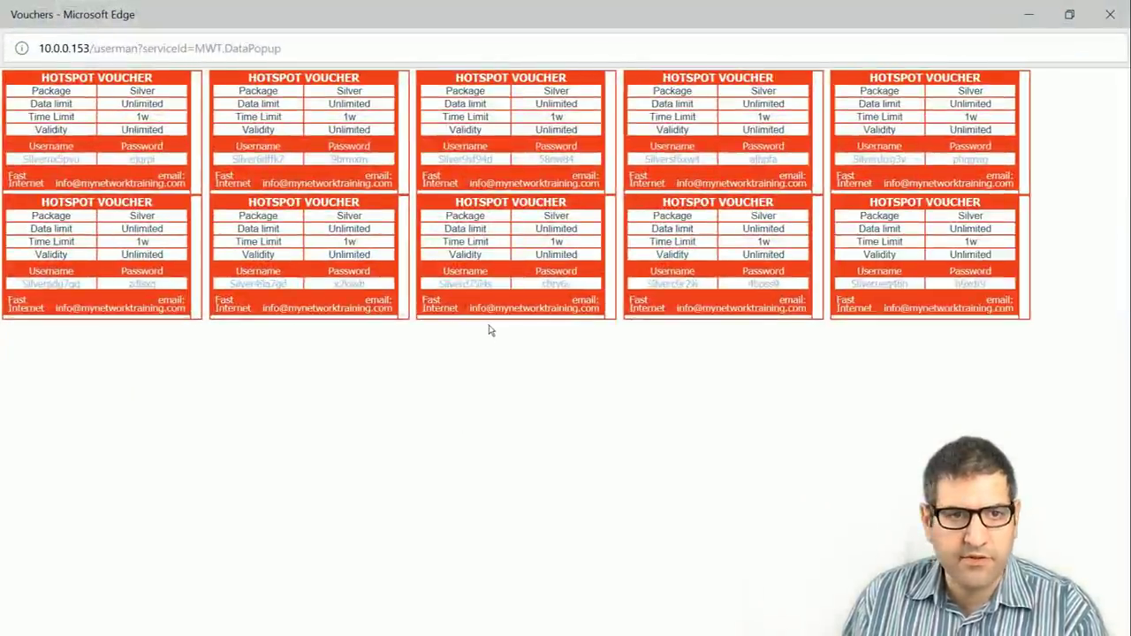
key(ctrl+plus)
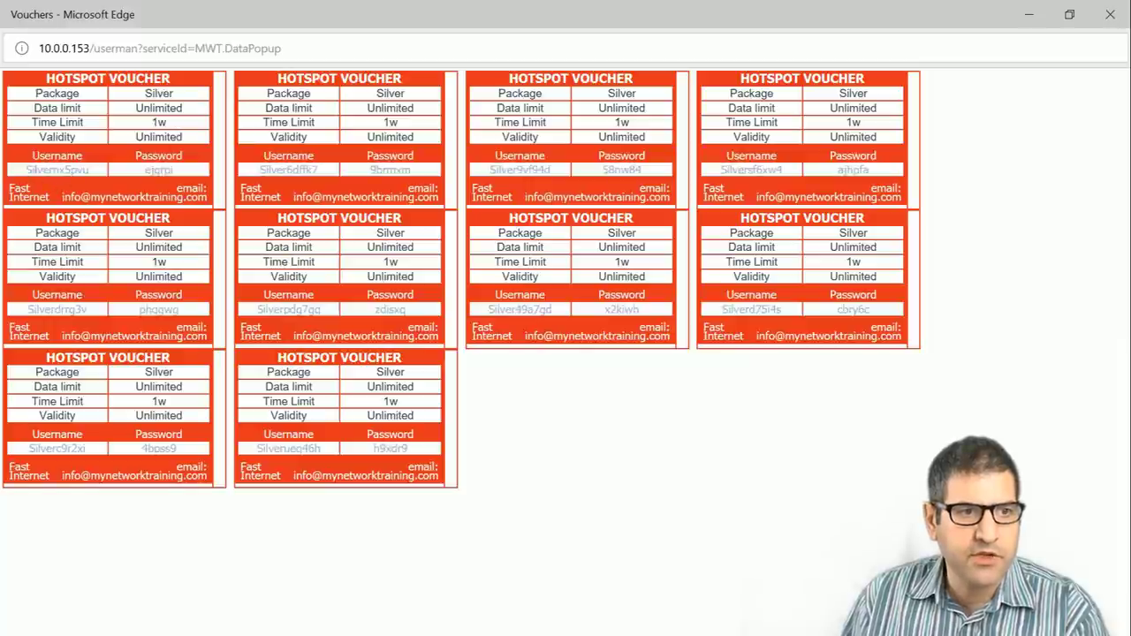
drag(25, 169, 174, 170)
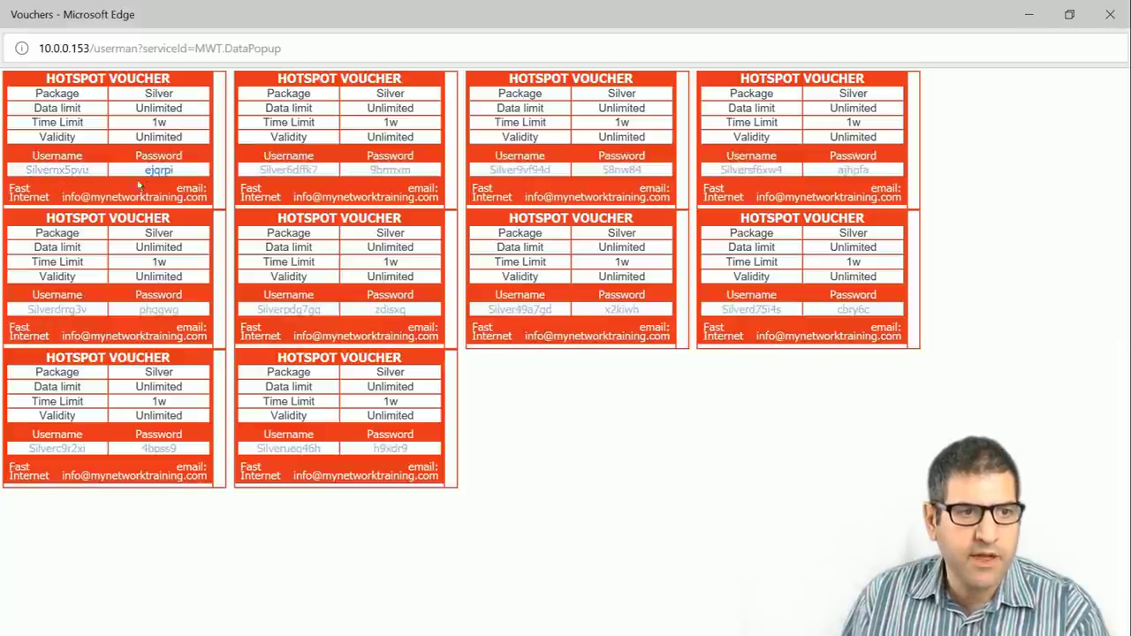
click(118, 198)
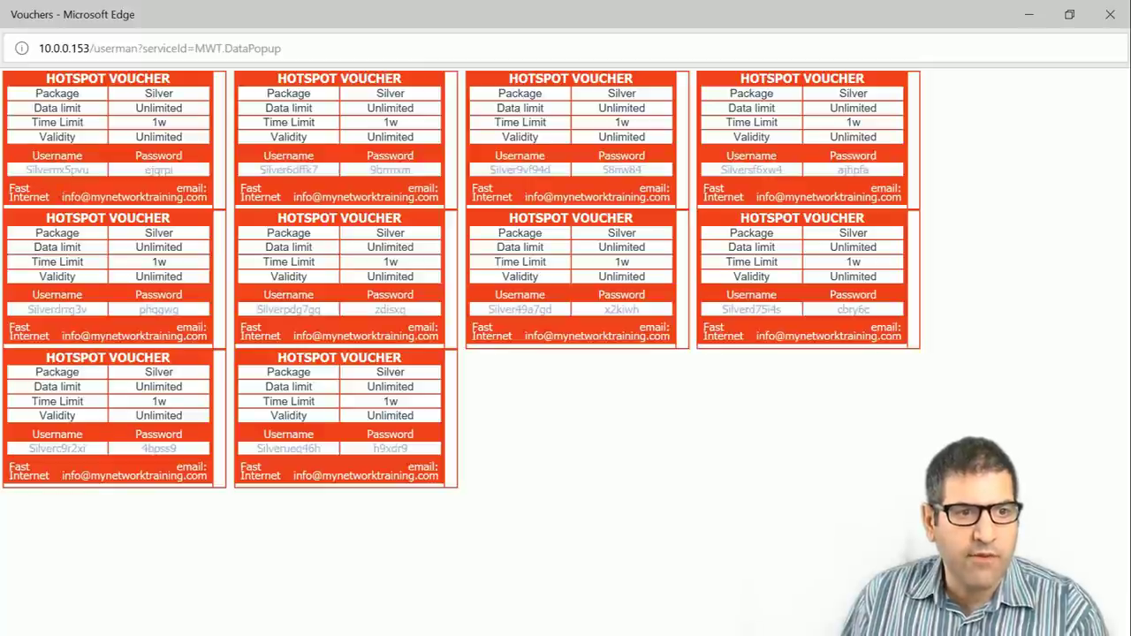
drag(62, 196, 206, 196)
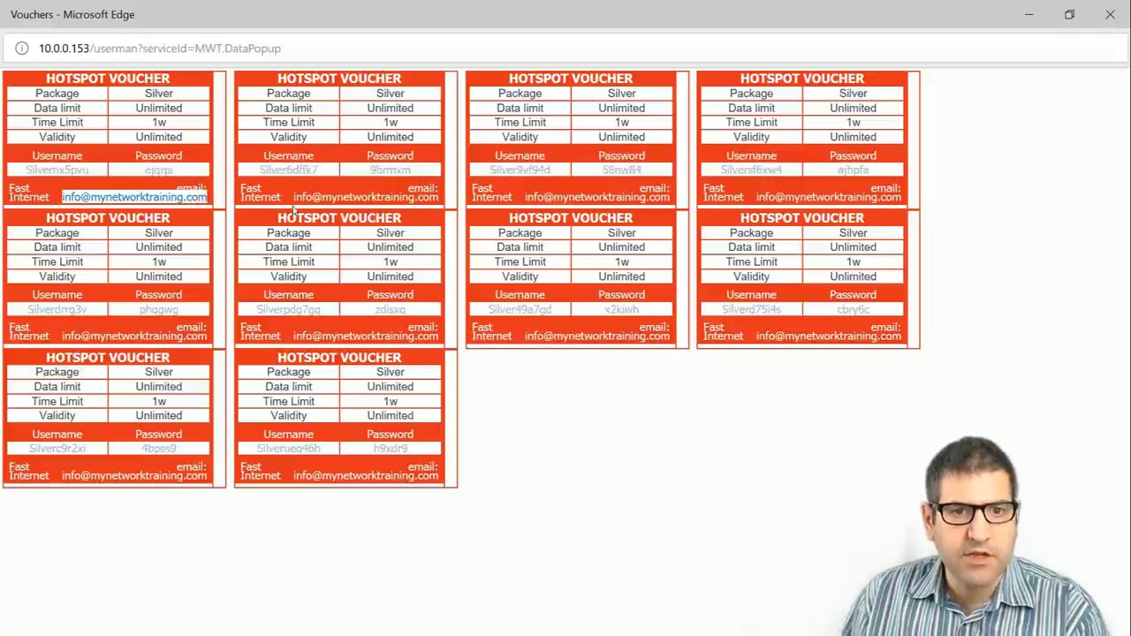
click(579, 396)
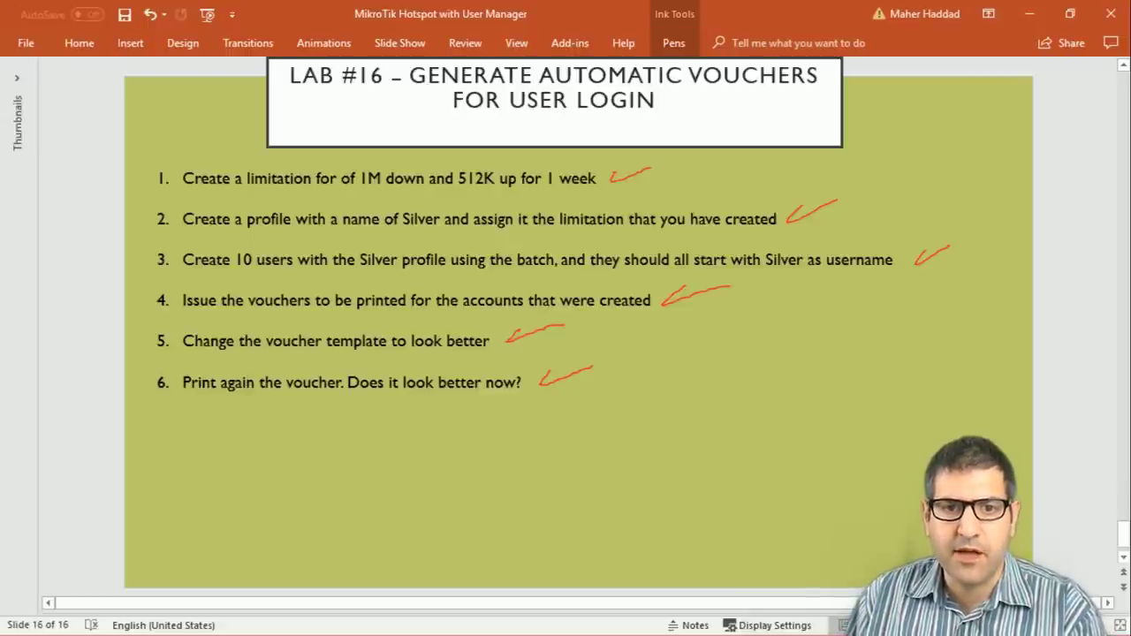
key(alt+Tab)
click(1096, 20)
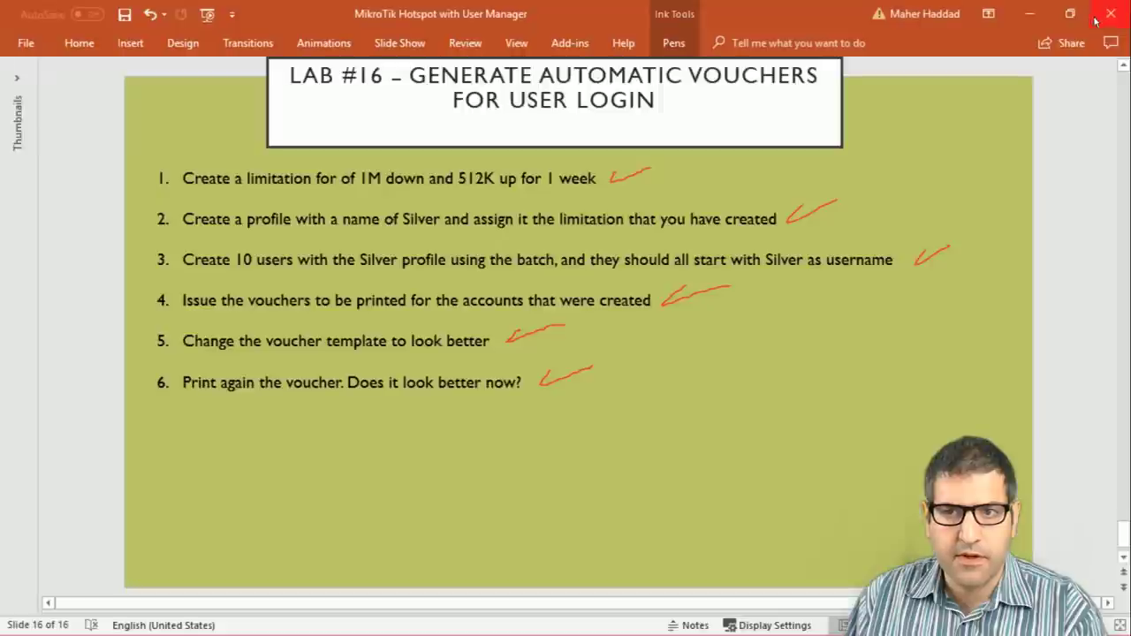
- Close the Vouchers dialog, go back to the Templates settings, and save the Vouchers template again
key(alt+Tab)
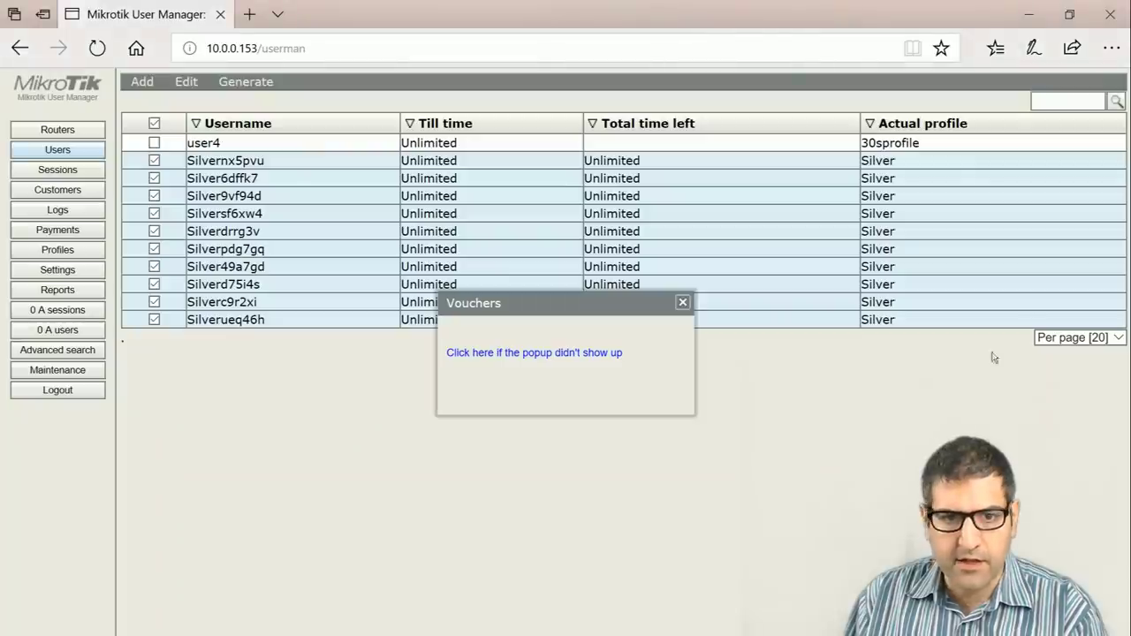
click(683, 301)
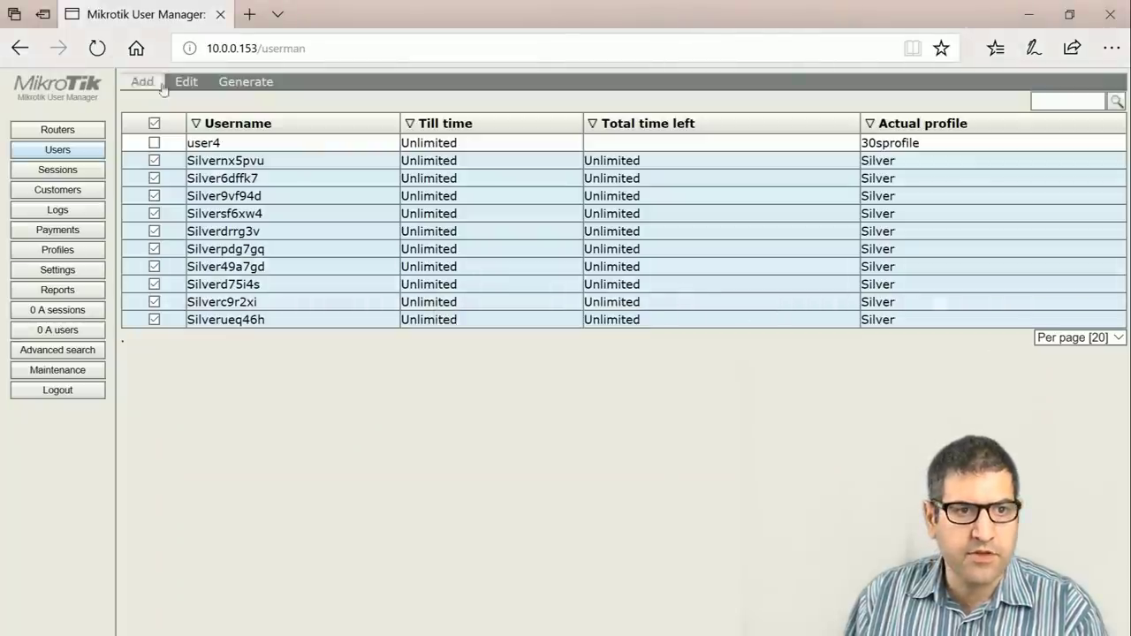
click(61, 270)
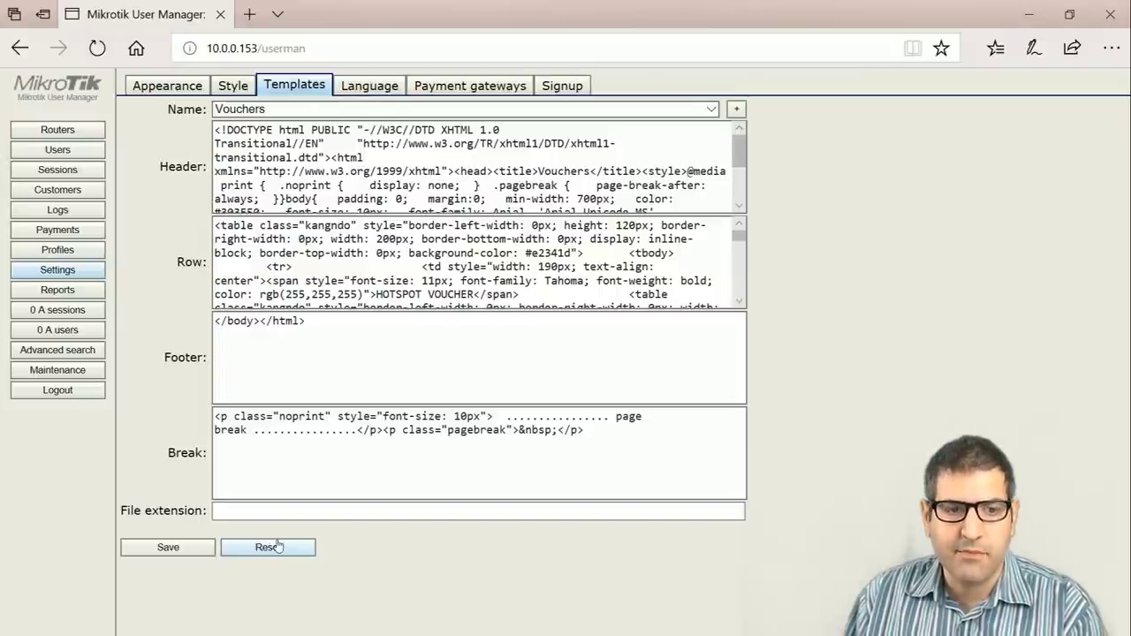
click(176, 553)
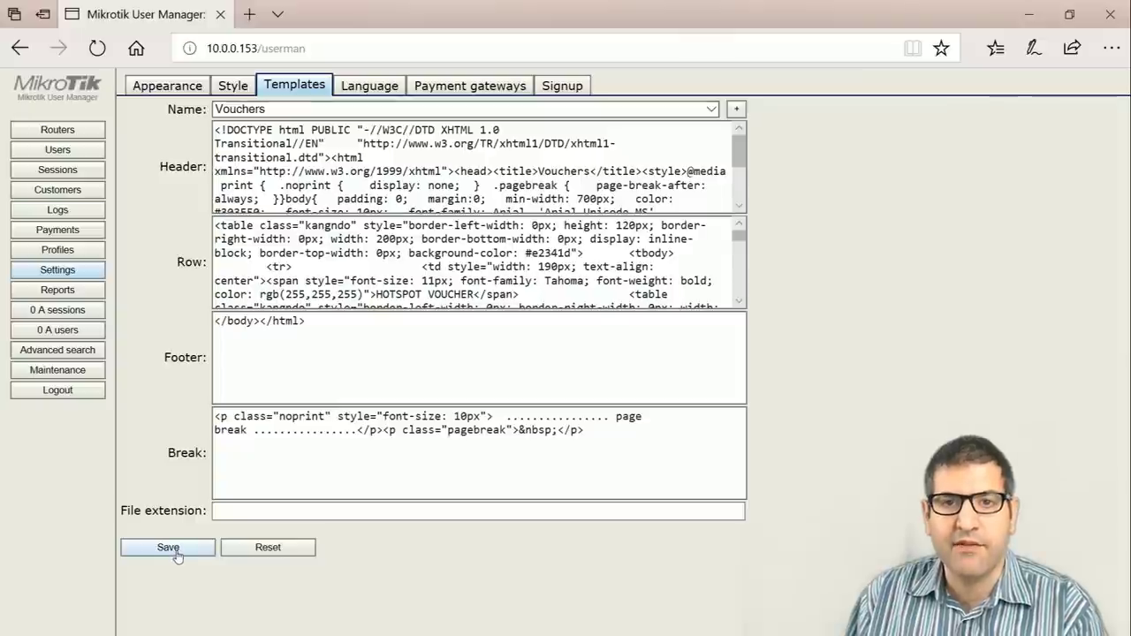